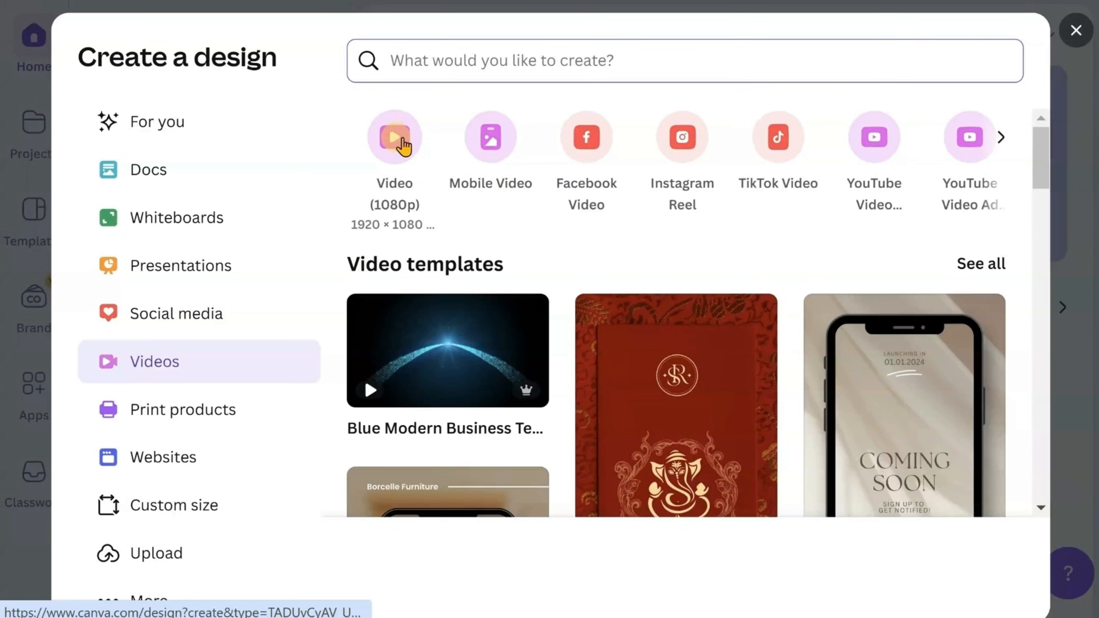
Step: Create a blank Video (1080p) design, add a second page, and return the playhead to the start of the first page
left_click(403, 143)
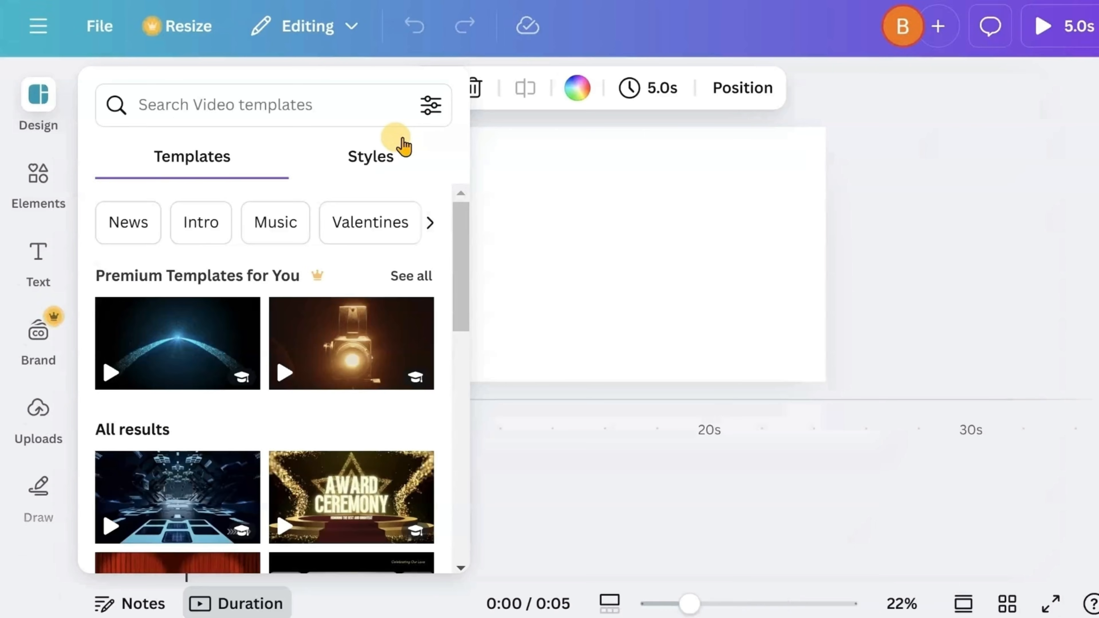
left_click(598, 225)
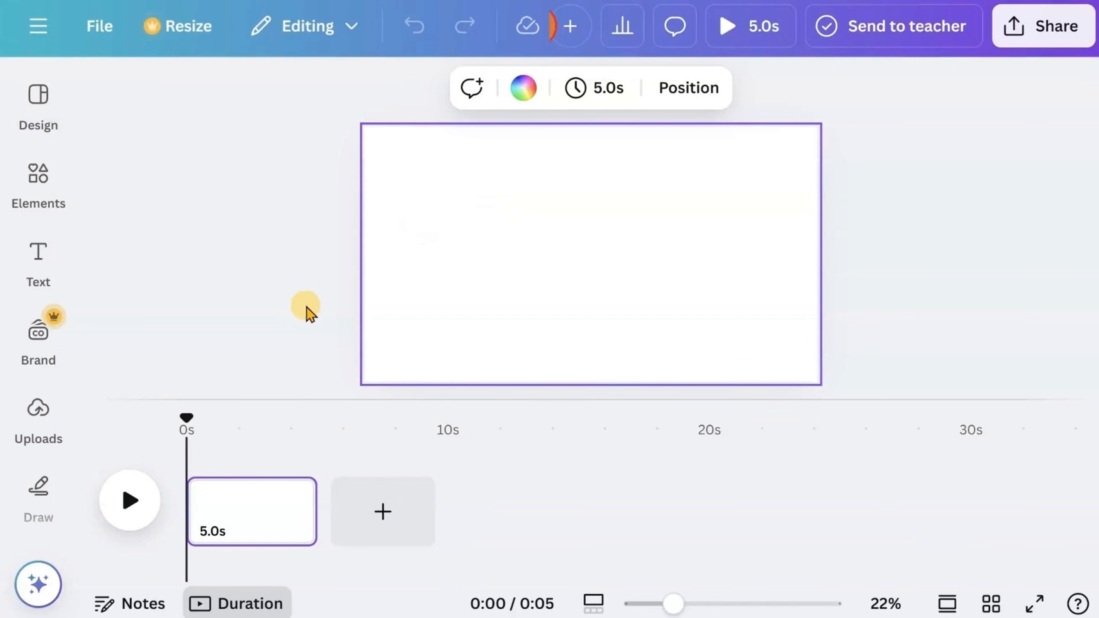
left_click(377, 507)
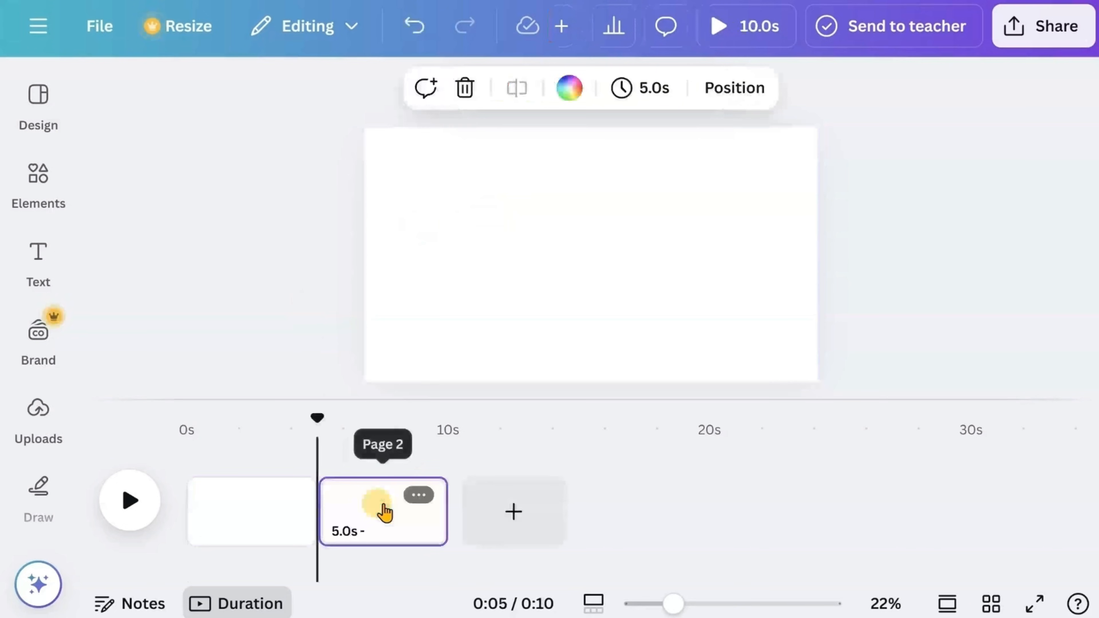
left_click(192, 433)
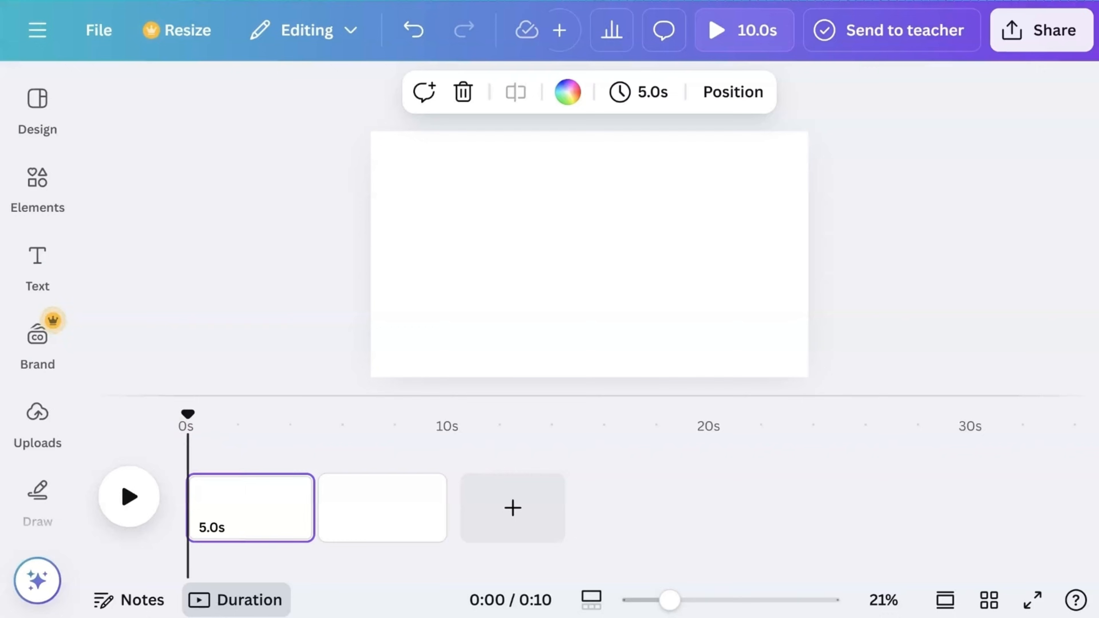
Step: Search the elements library for "city background" and narrow the results to graphics
left_click(36, 177)
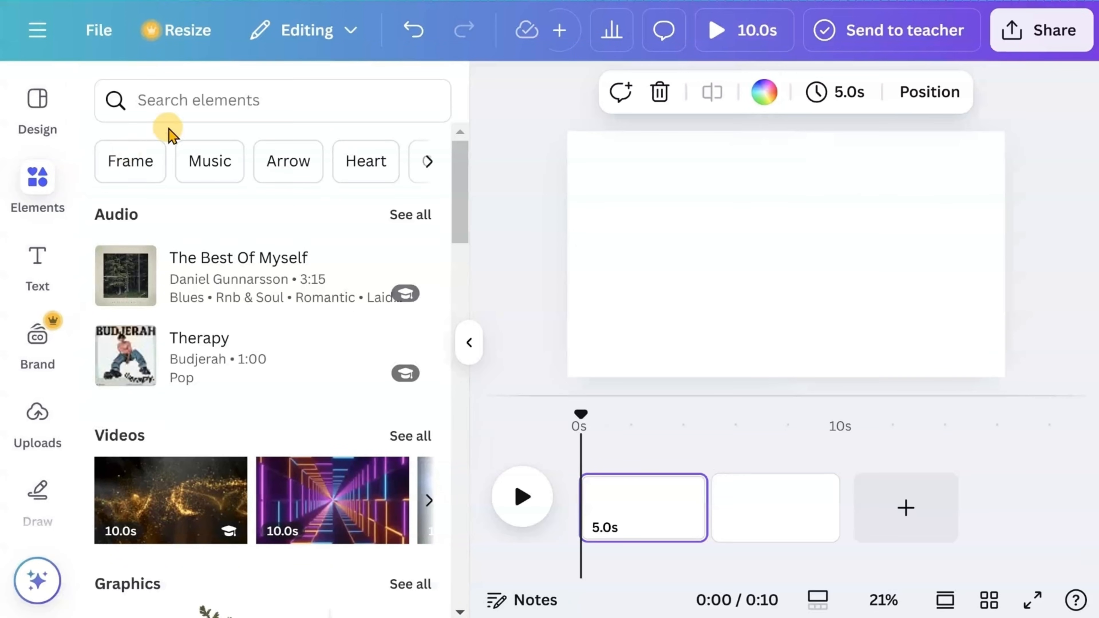
left_click(190, 100)
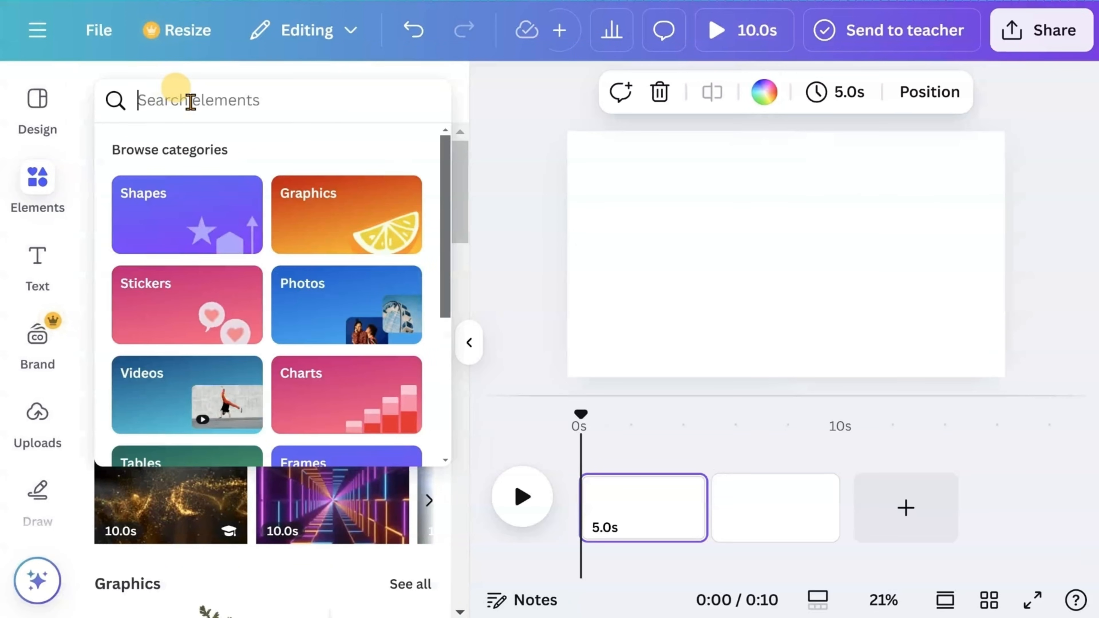
type("city")
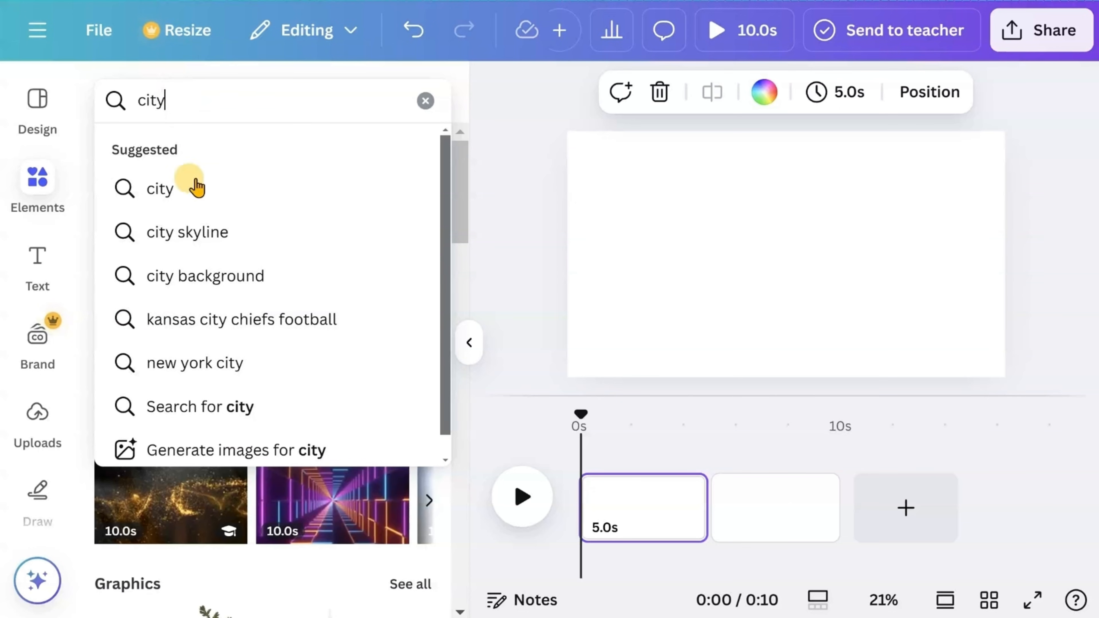
left_click(200, 279)
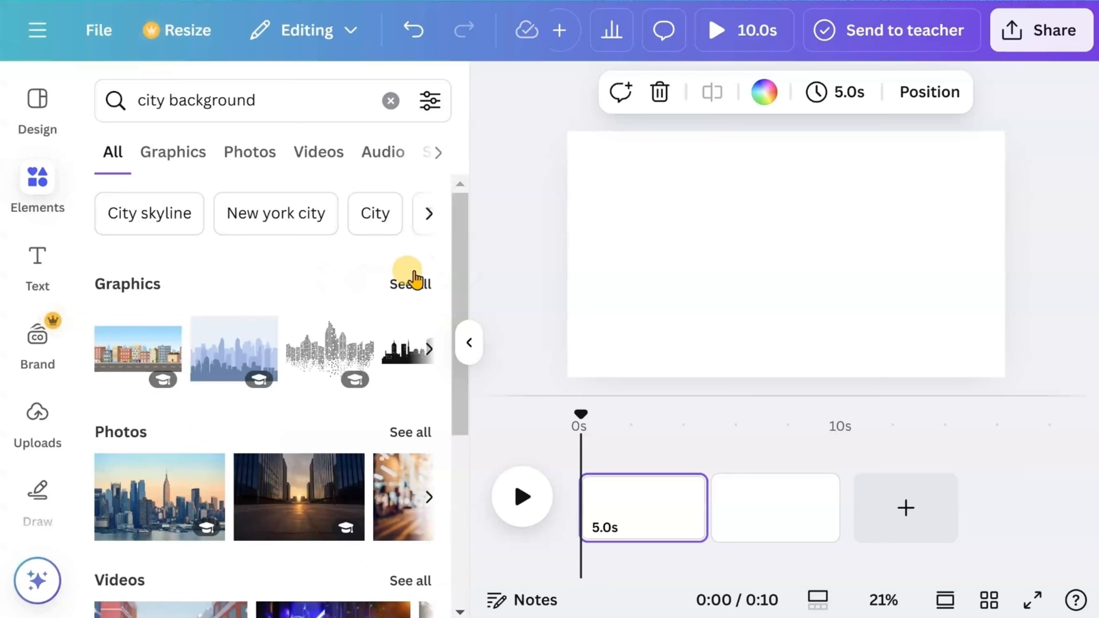
left_click_drag(466, 249, 460, 420)
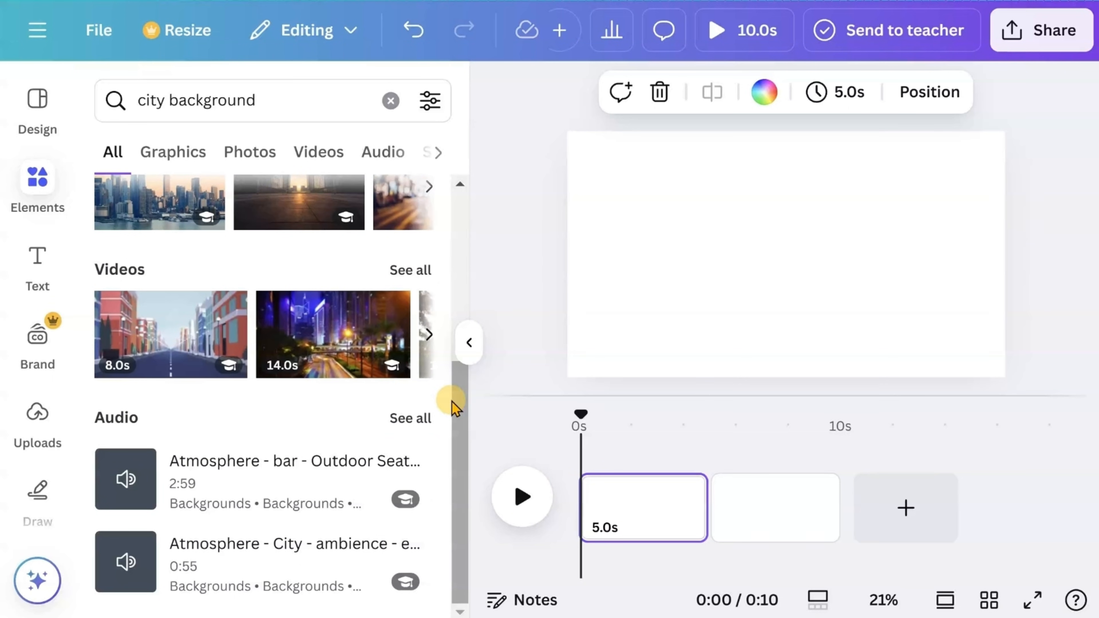
left_click(188, 160)
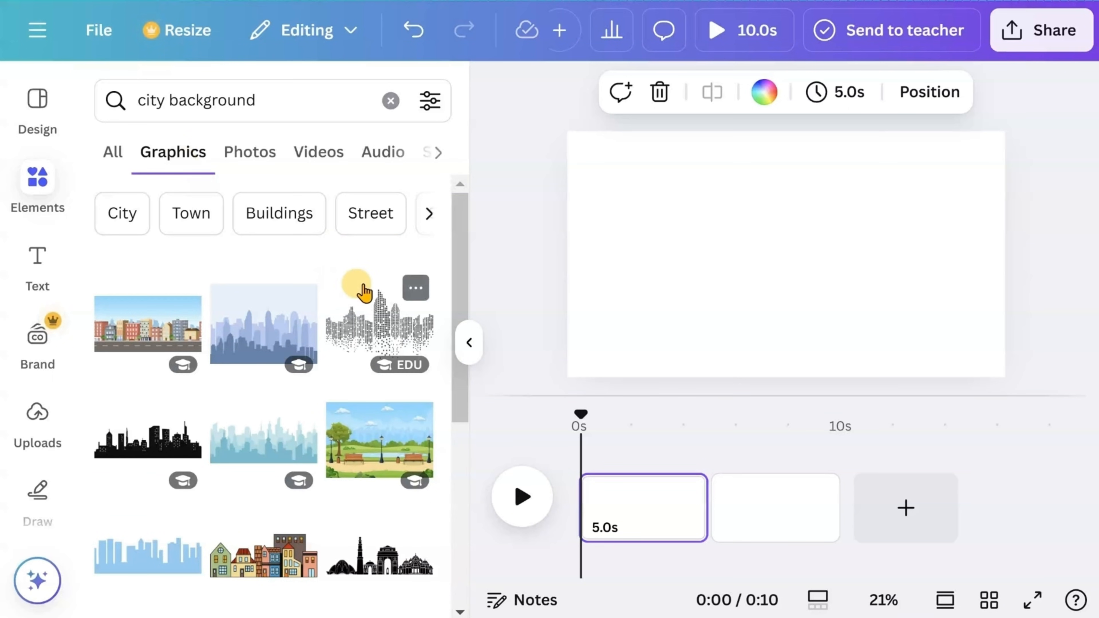
Step: Filter the city background graphics to horizontal orientation
left_click(429, 101)
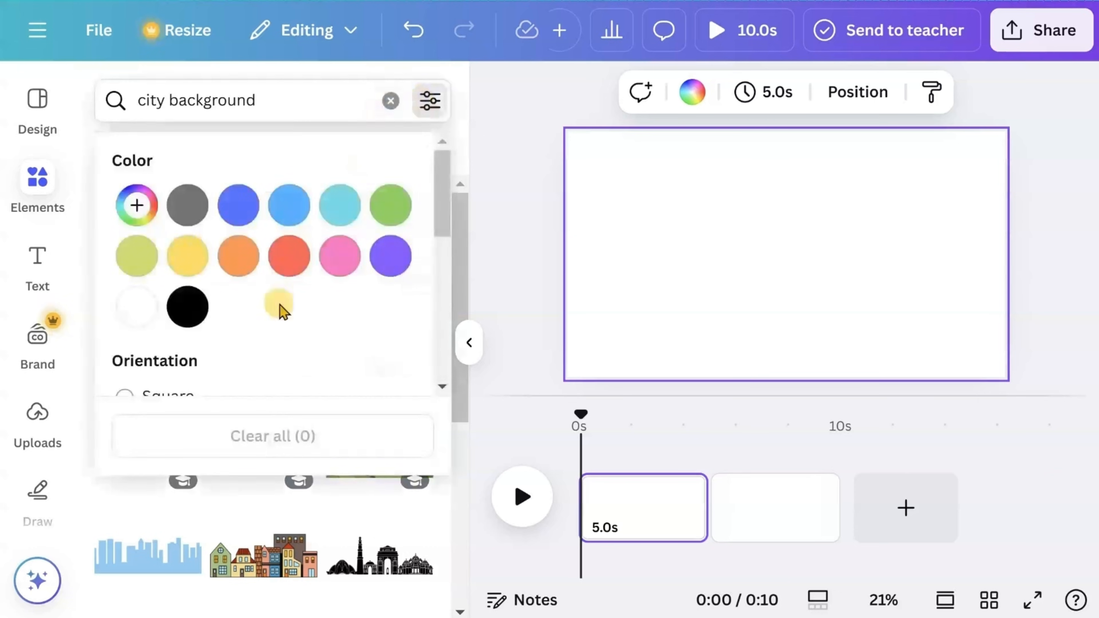
scroll(302, 302, "down", 6)
scroll(302, 302, "up", 2)
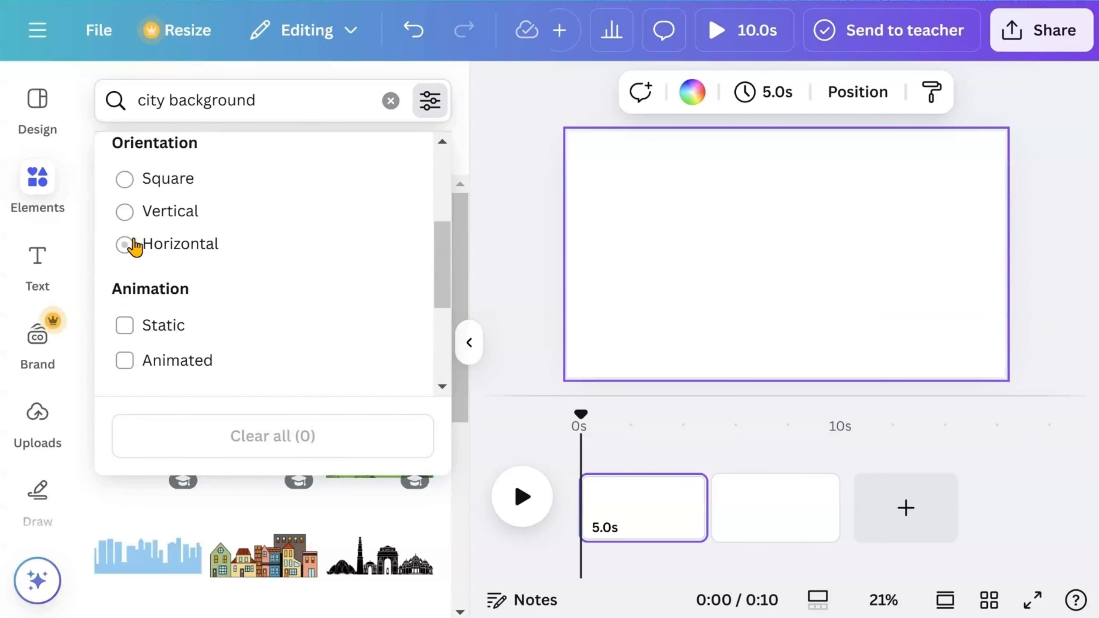
left_click(124, 244)
scroll(296, 270, "down", 3)
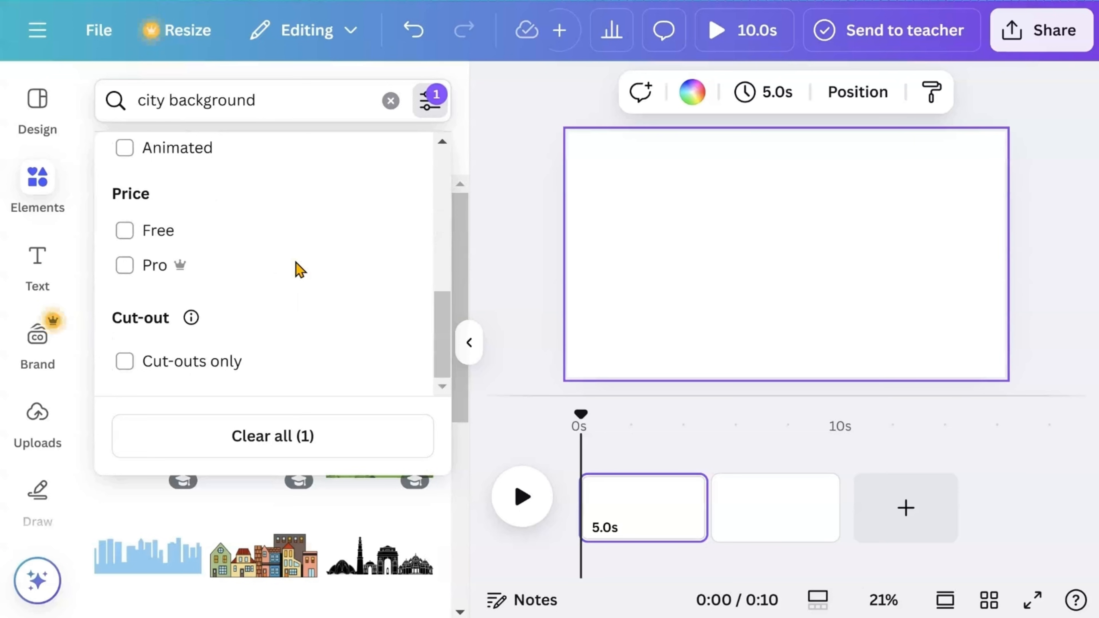
left_click(430, 108)
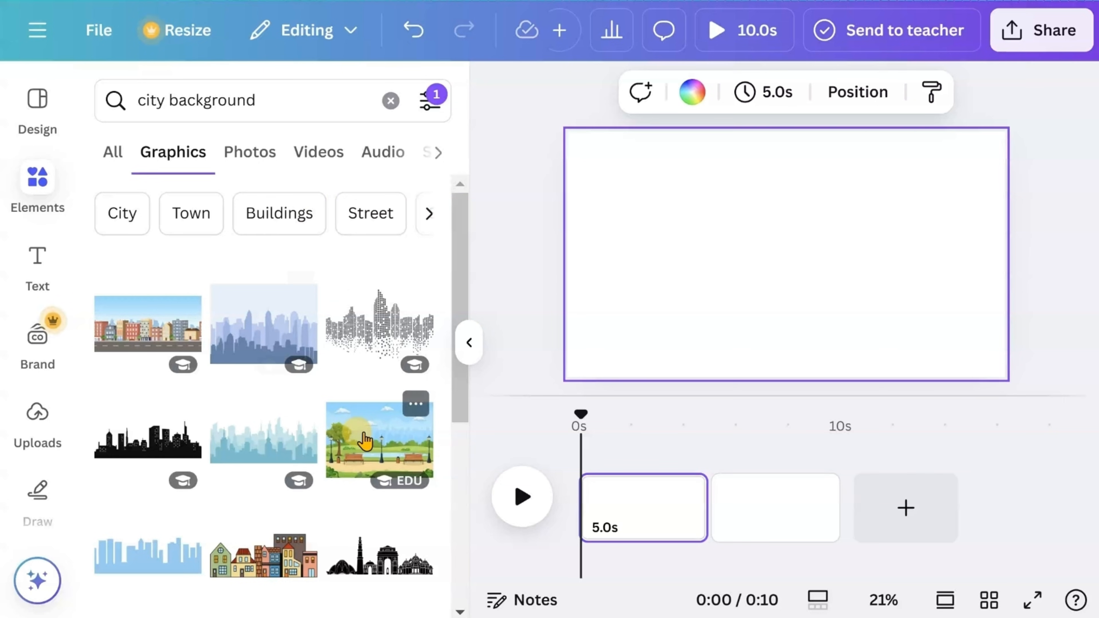
Step: Insert the park graphic with benches and street lamps on the first page and set it as the page background
left_click(365, 441)
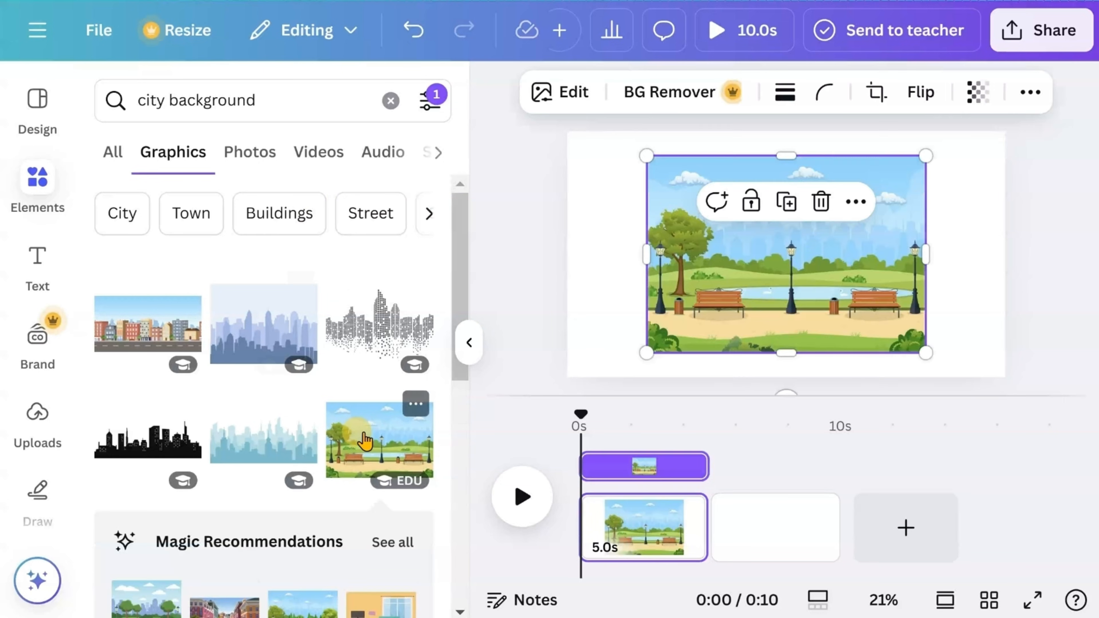
left_click(469, 343)
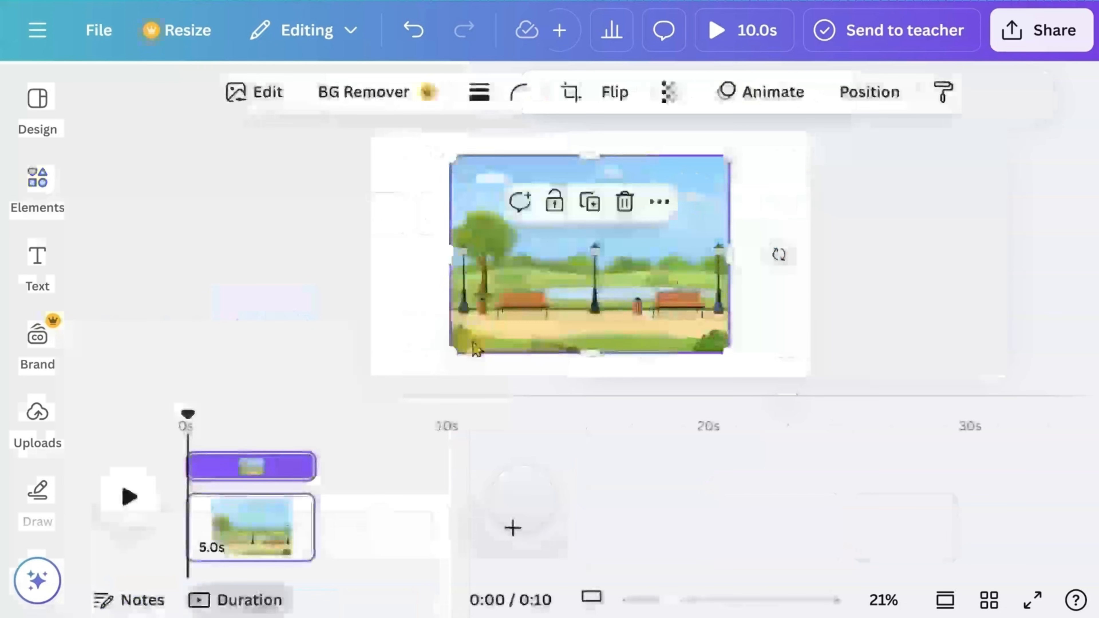
right_click(598, 272)
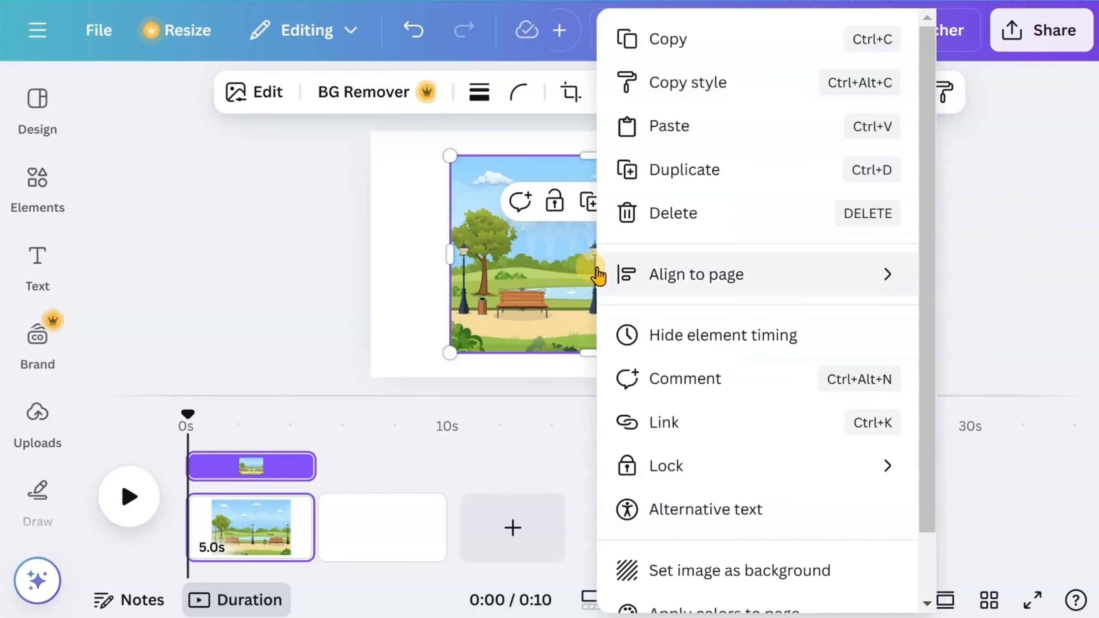
left_click(695, 581)
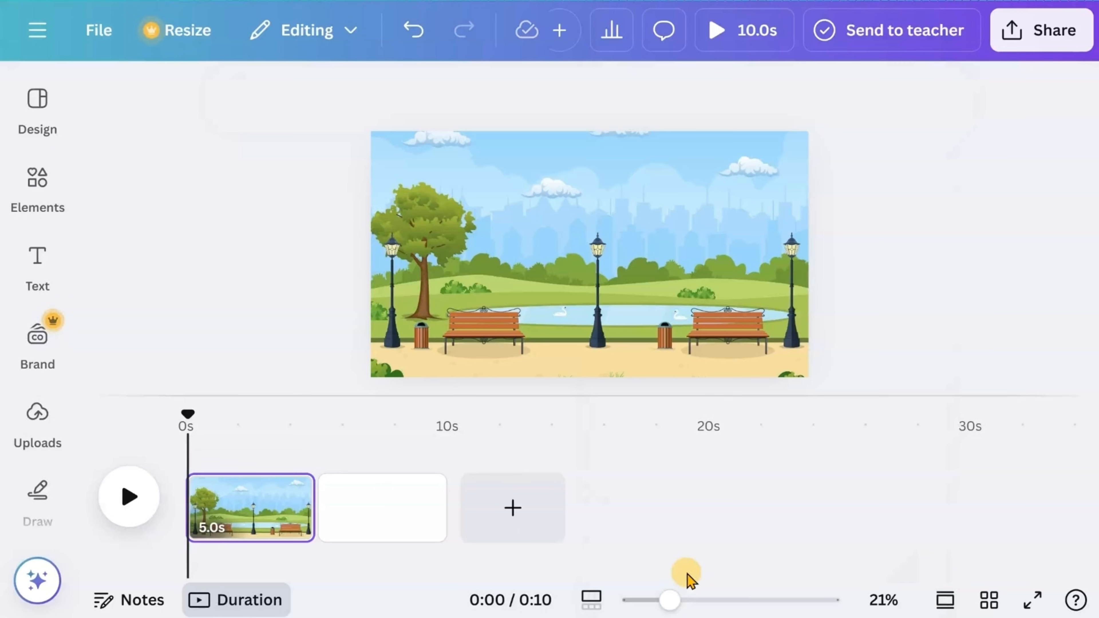
Step: Duplicate the park background page and reselect the first page
right_click(263, 511)
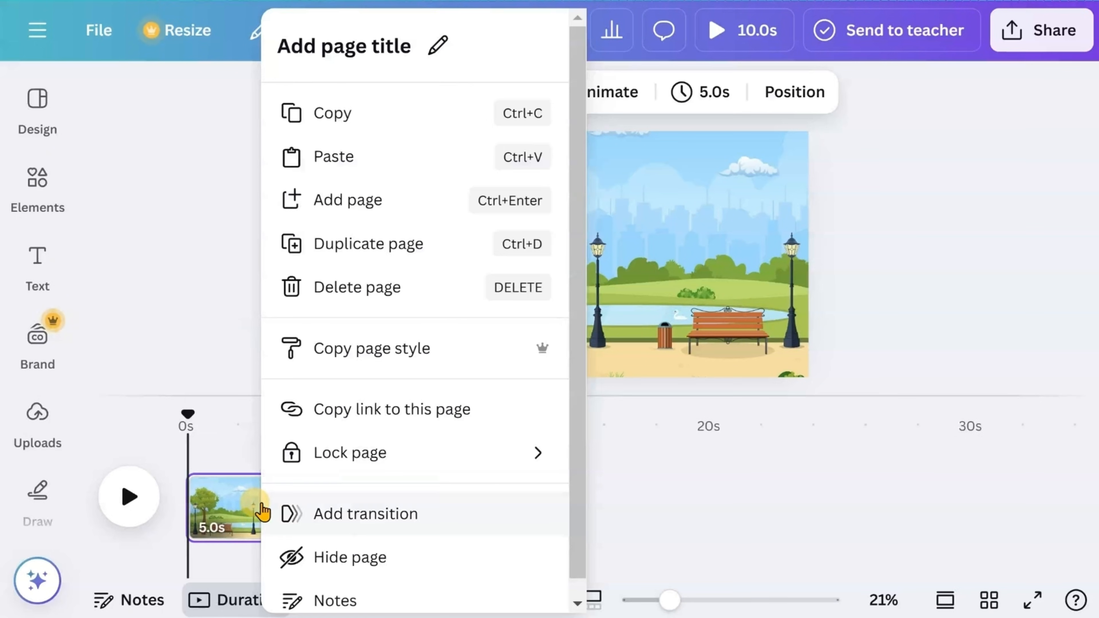
left_click(368, 259)
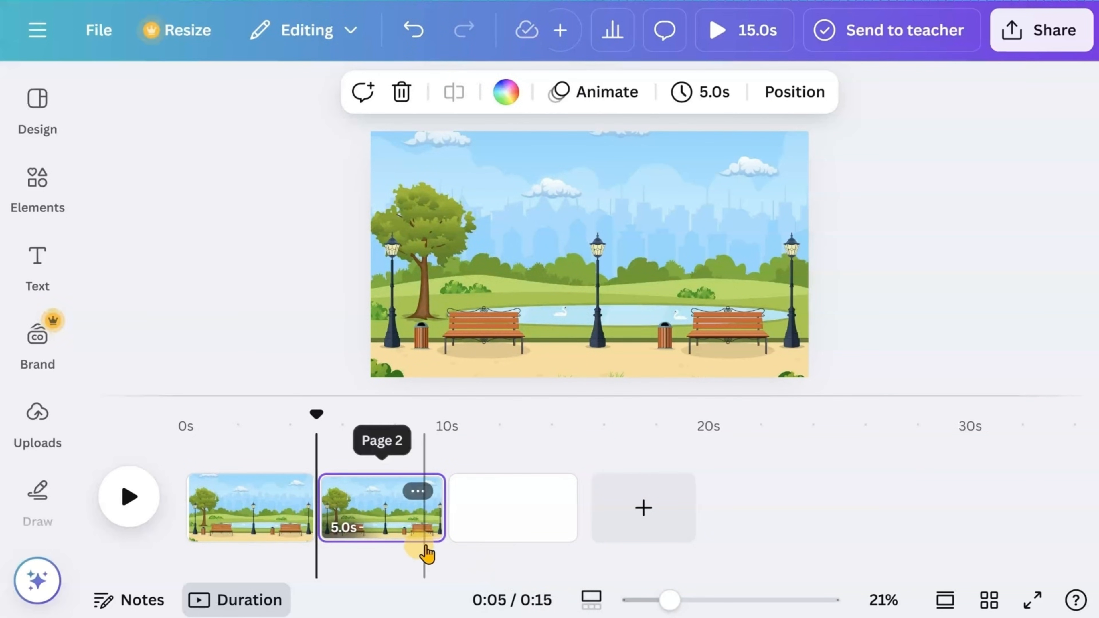
left_click(244, 496)
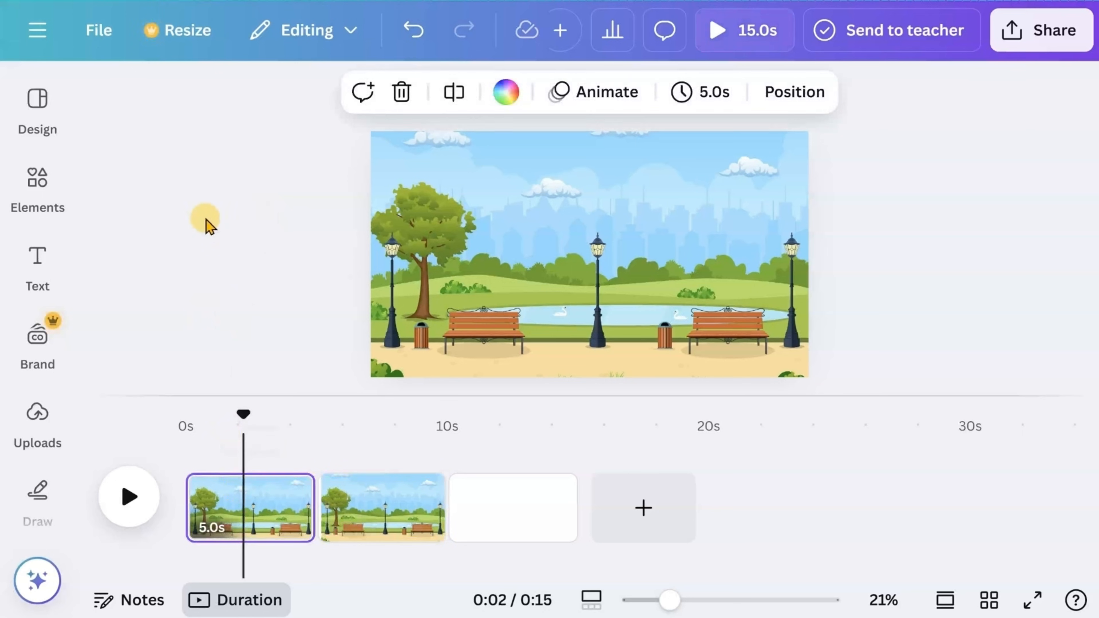
Step: Replace the elements search with "walking" and show only graphics
left_click(37, 179)
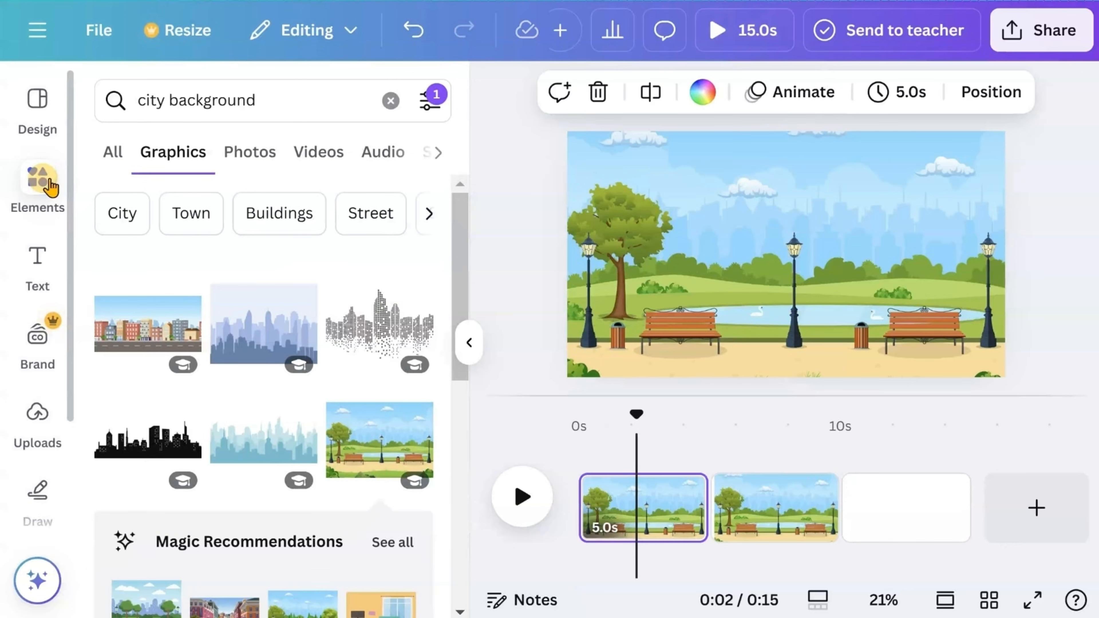
left_click(391, 102)
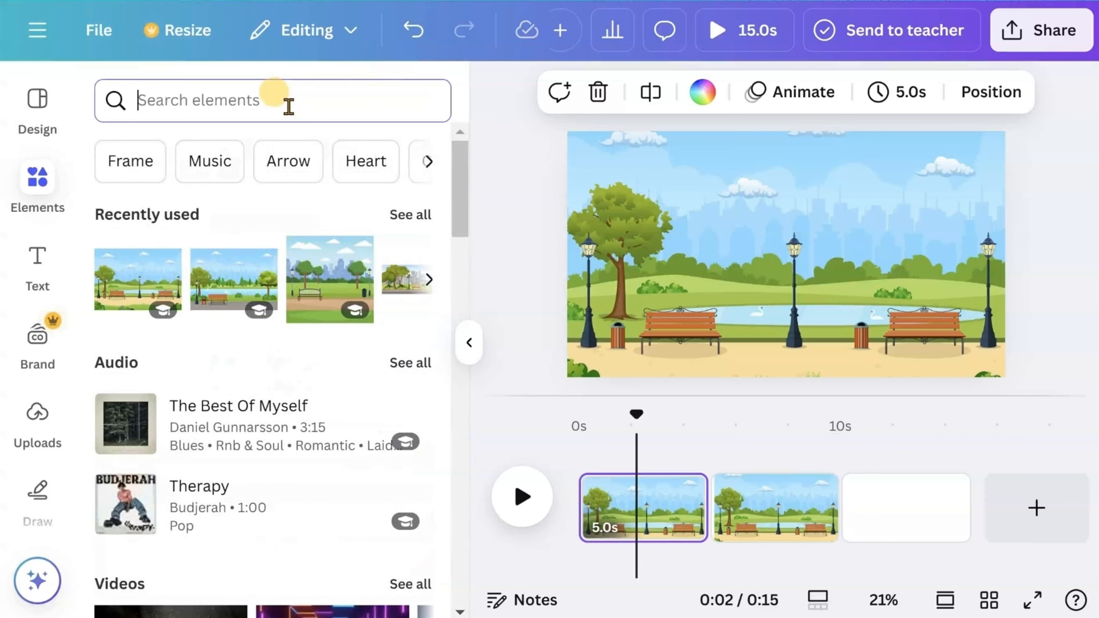
type("walking")
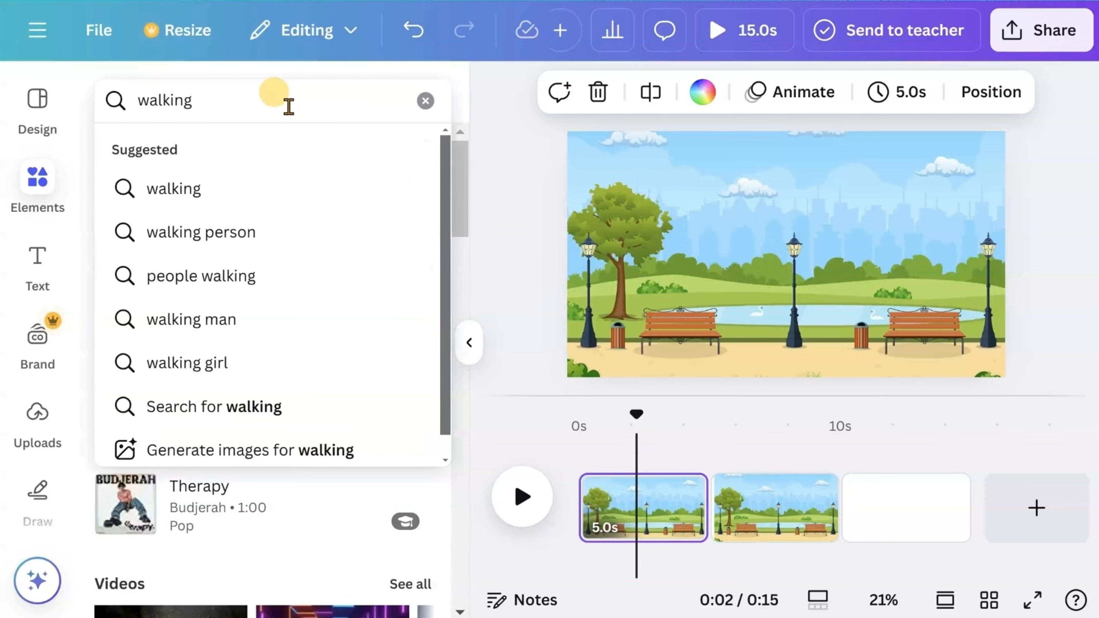
key("Return")
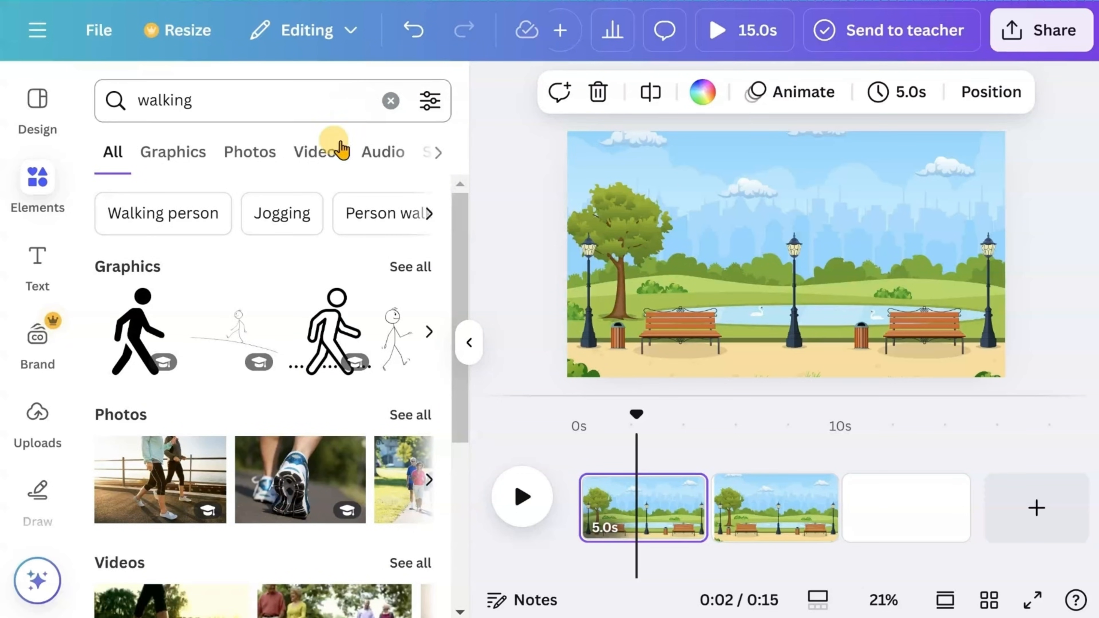
left_click(193, 156)
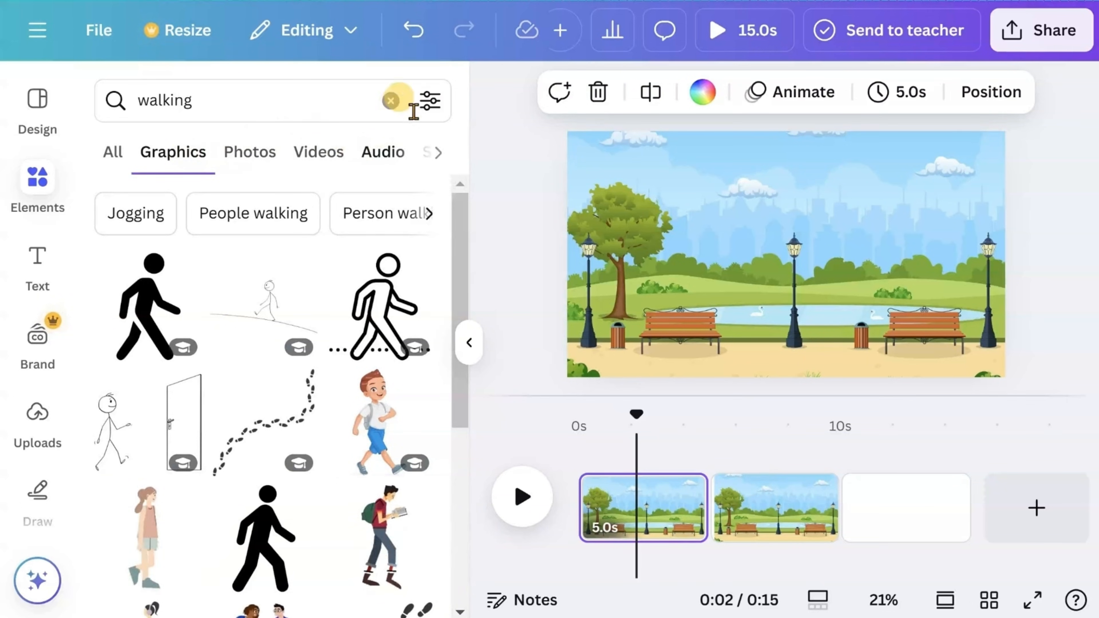
Step: Filter the walking graphics to animated ones
left_click(428, 103)
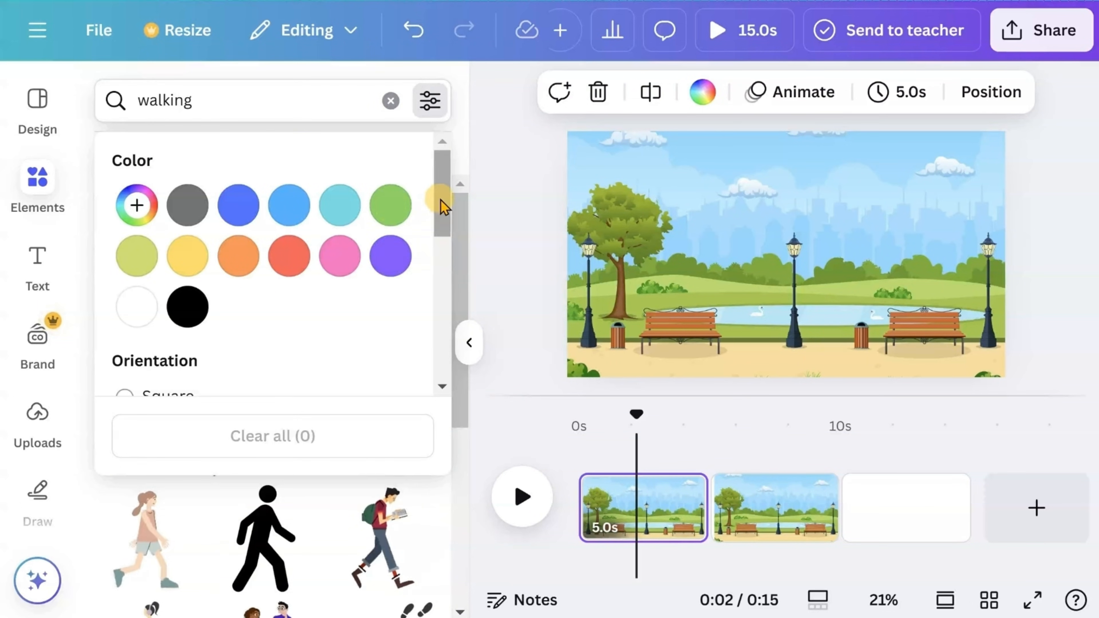
left_click_drag(441, 205, 436, 350)
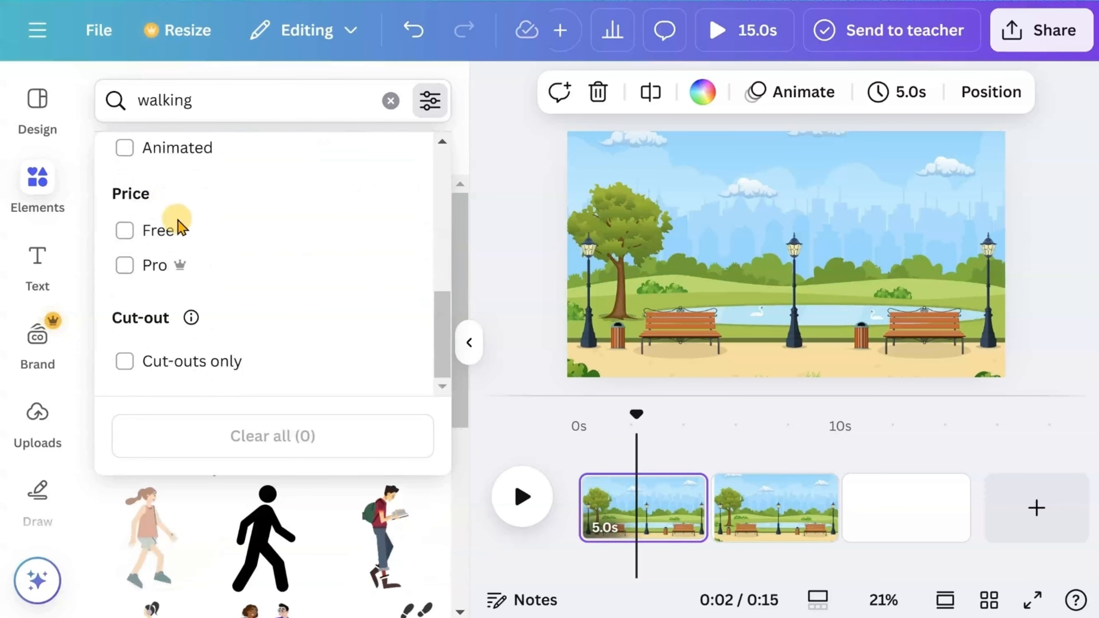
left_click(124, 149)
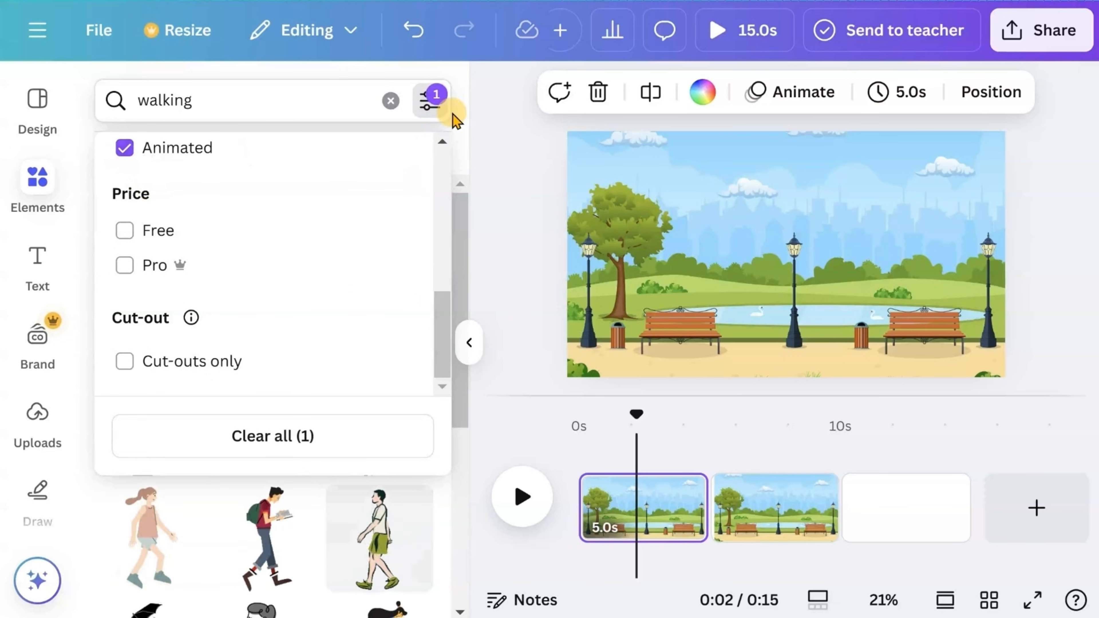
left_click(430, 103)
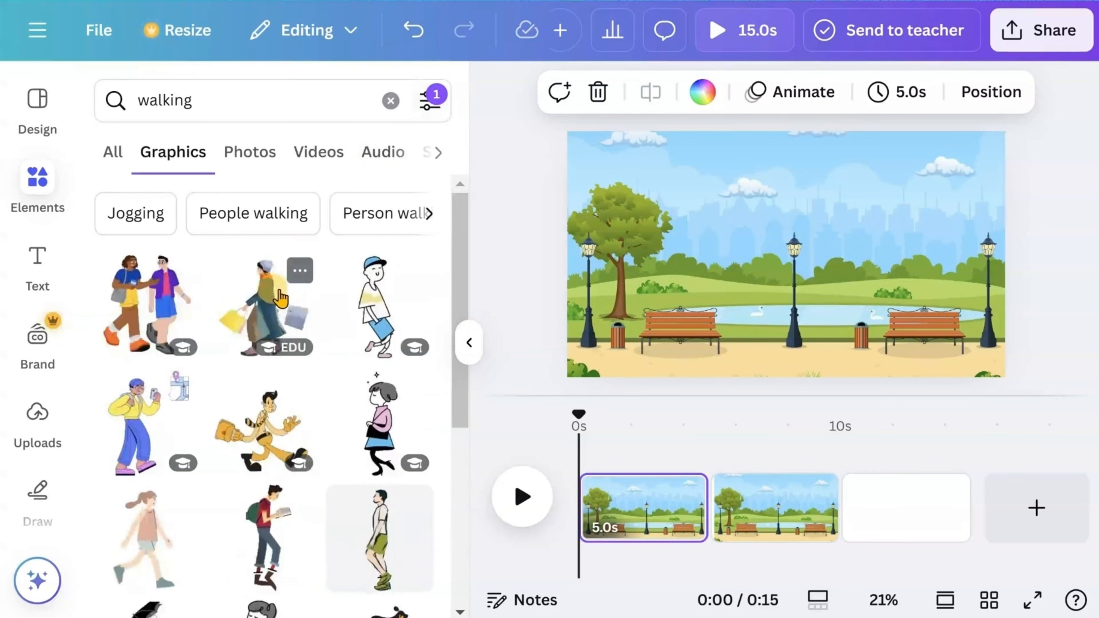
Step: Add the animated walking girl with a ponytail and pink top to the first page
scroll(281, 295, "down", 2)
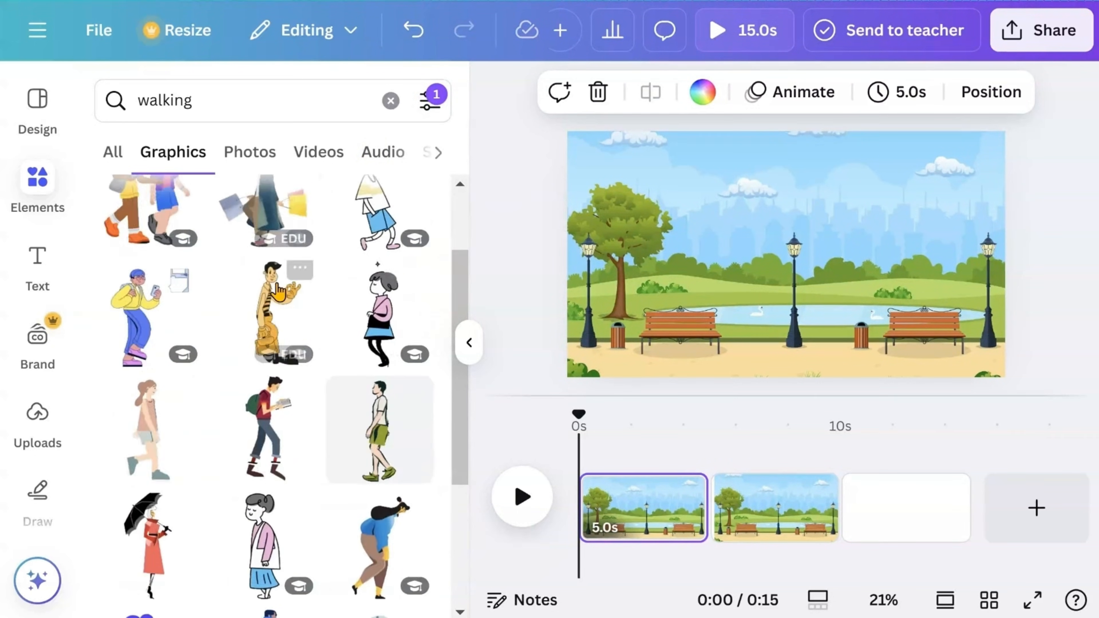
left_click(145, 433)
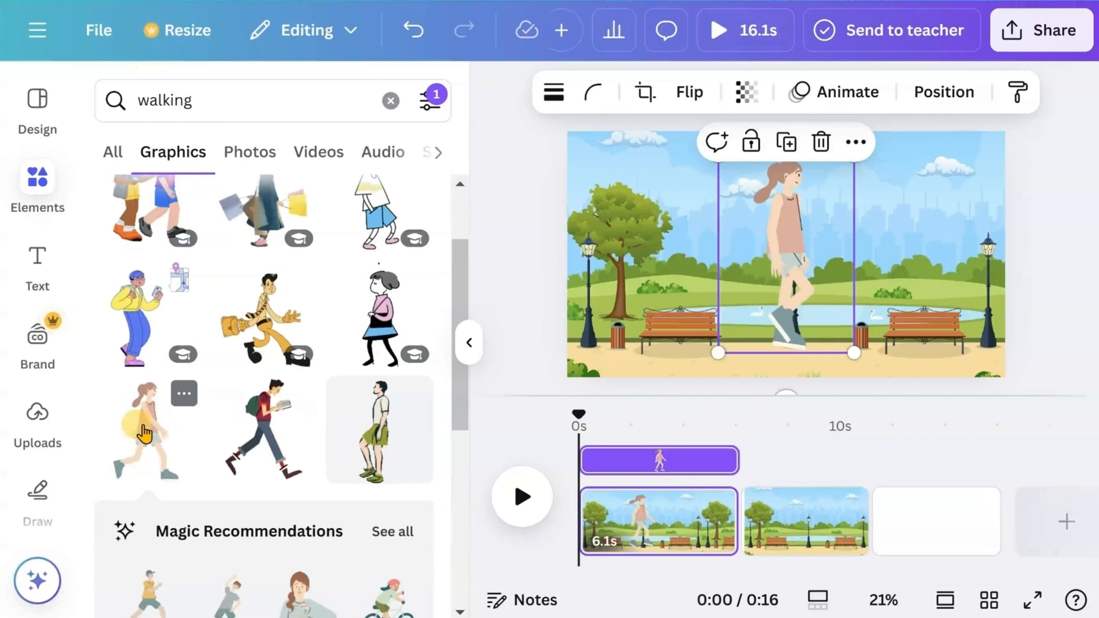
left_click(468, 344)
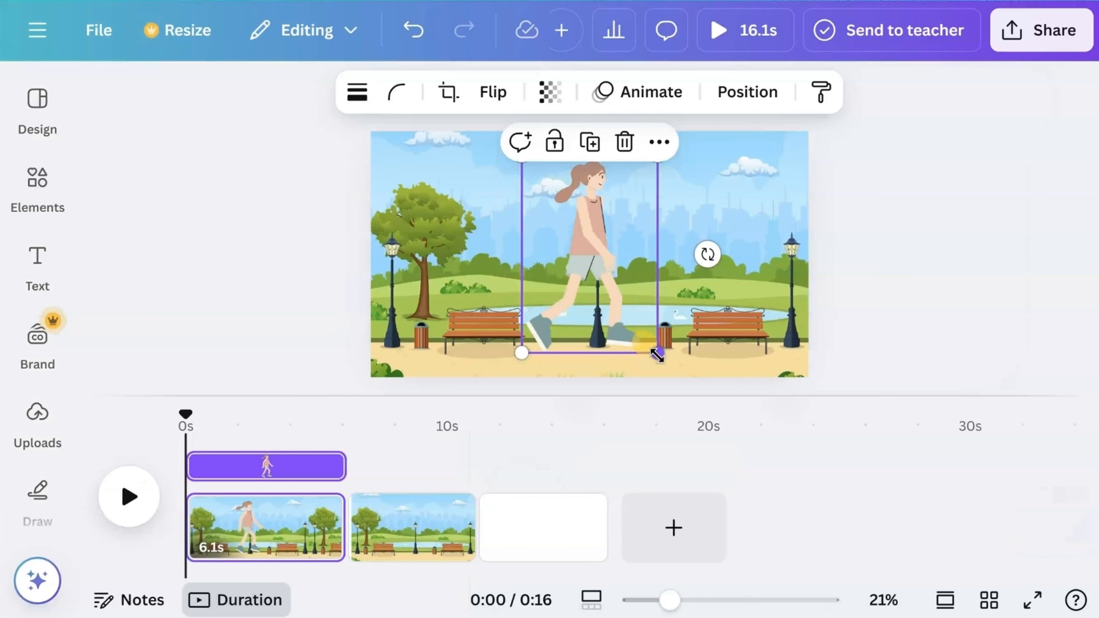
Step: Shrink the walking girl to less than half the page height and place her on the path beside the left lamp post
left_click_drag(655, 351, 580, 253)
left_click_drag(548, 199, 413, 299)
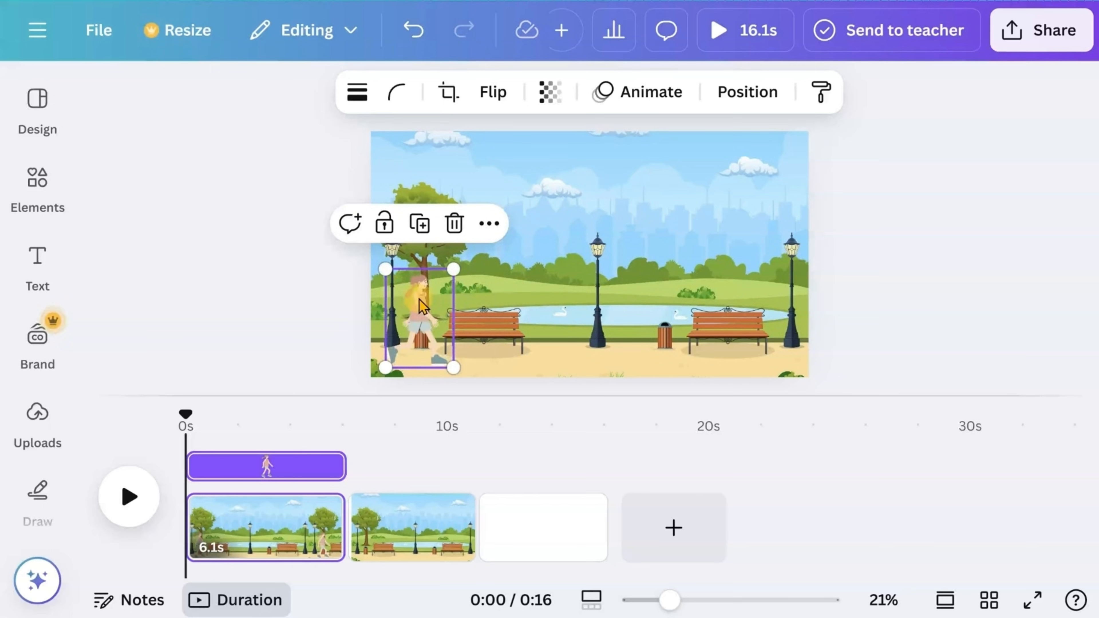
left_click_drag(456, 270, 462, 267)
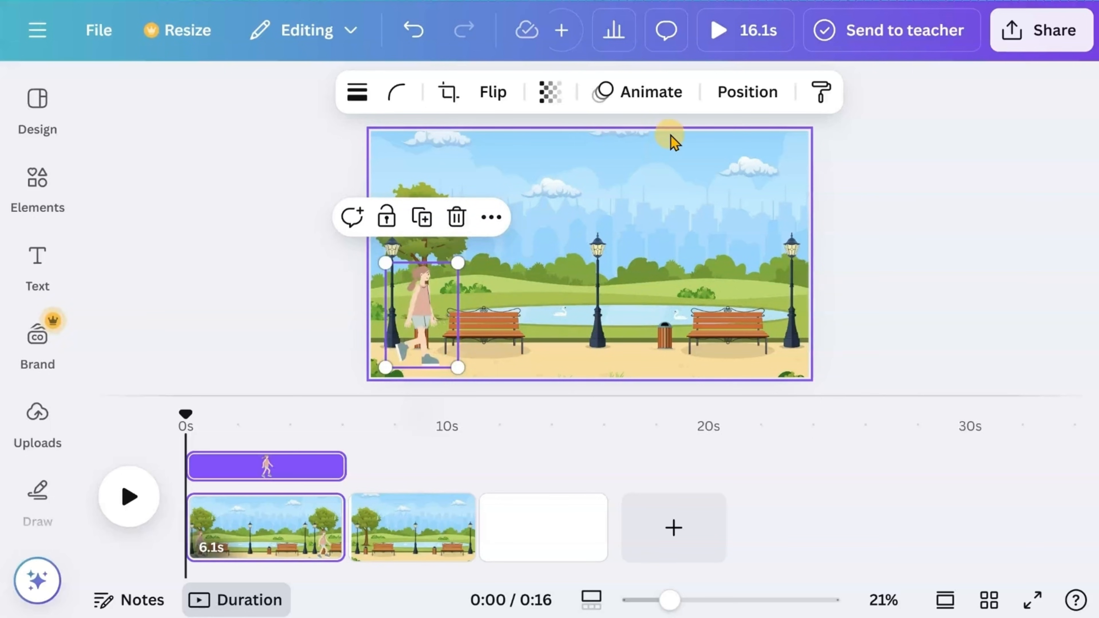
Step: Create a custom animation path moving the walking girl straight along the park path and off the far right edge of the page
left_click(650, 97)
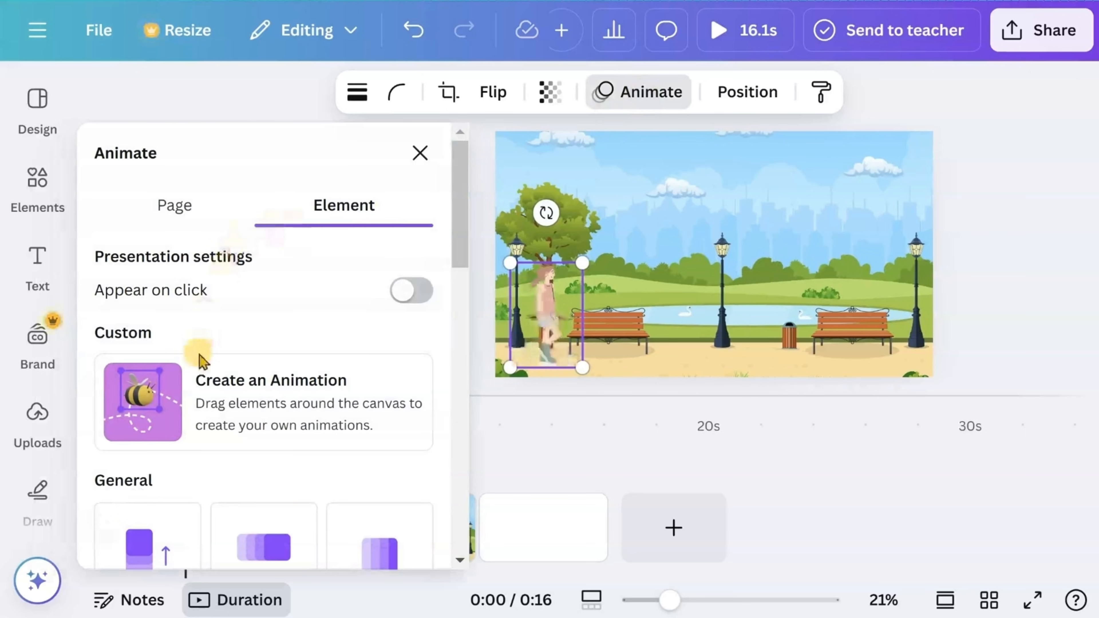
scroll(195, 339, "down", 2)
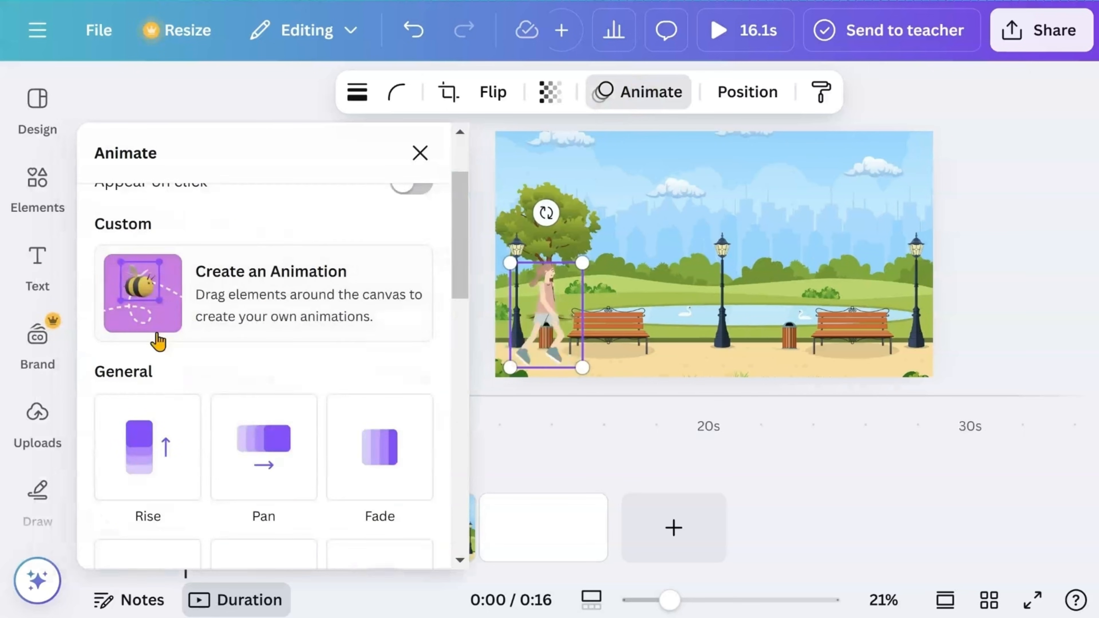
left_click(152, 314)
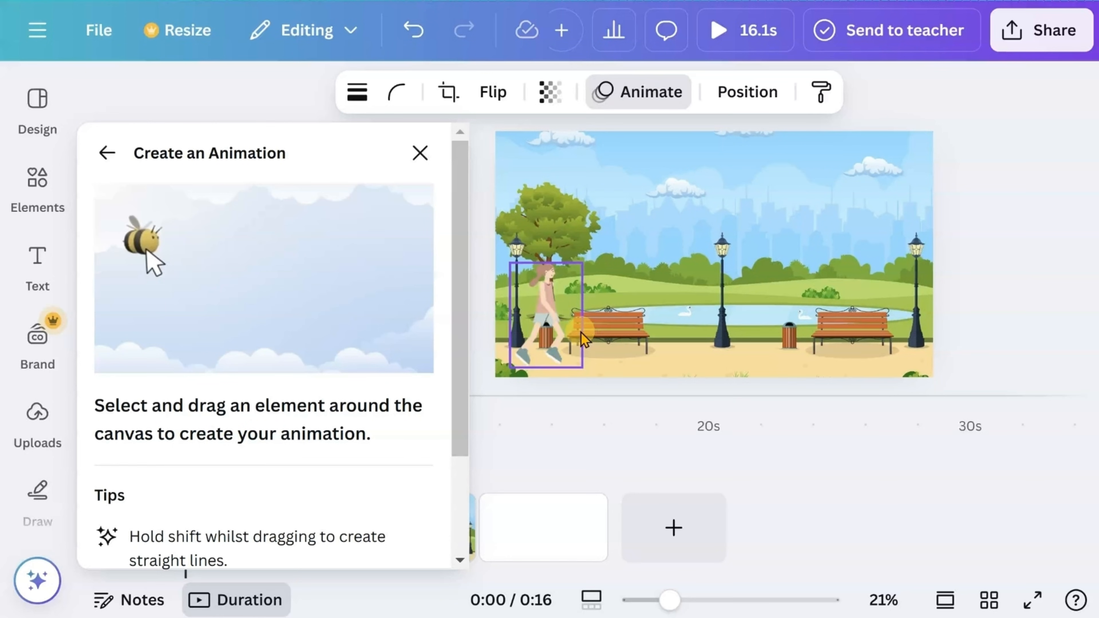
left_click_drag(540, 311, 654, 317)
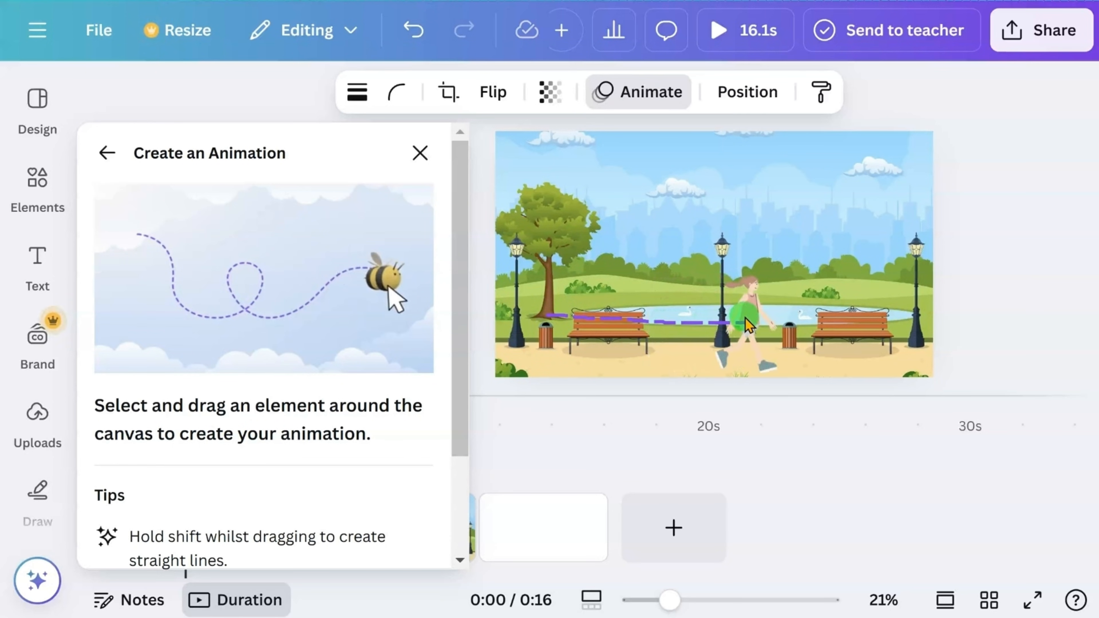
left_click_drag(745, 318, 957, 314)
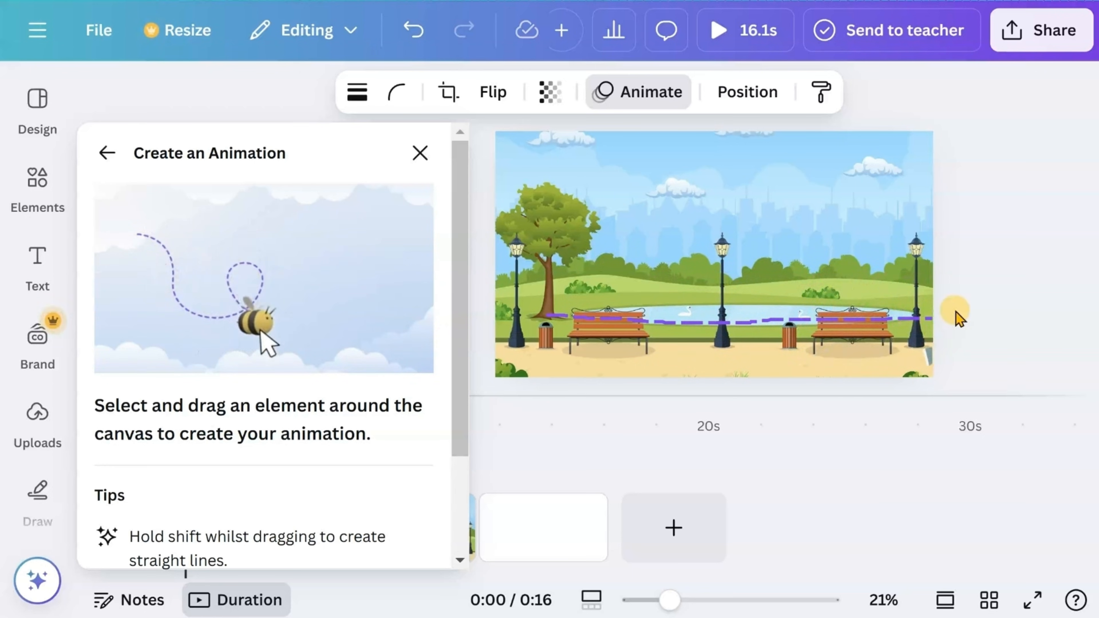
Step: Set the girl's movement style to Steady and preview the animation
left_click(406, 238)
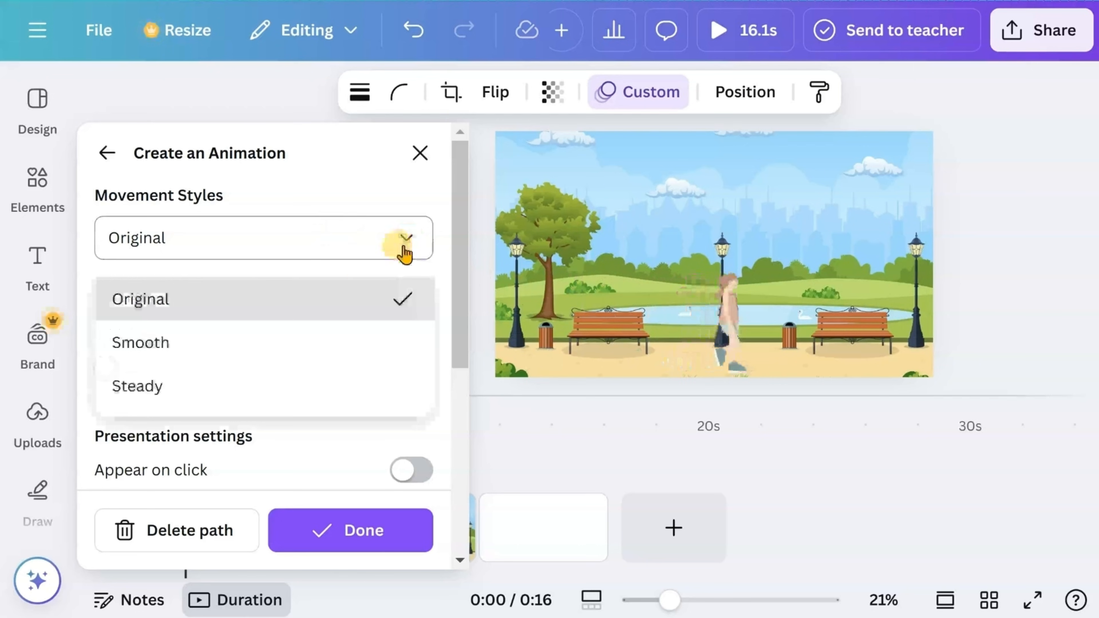
left_click(138, 386)
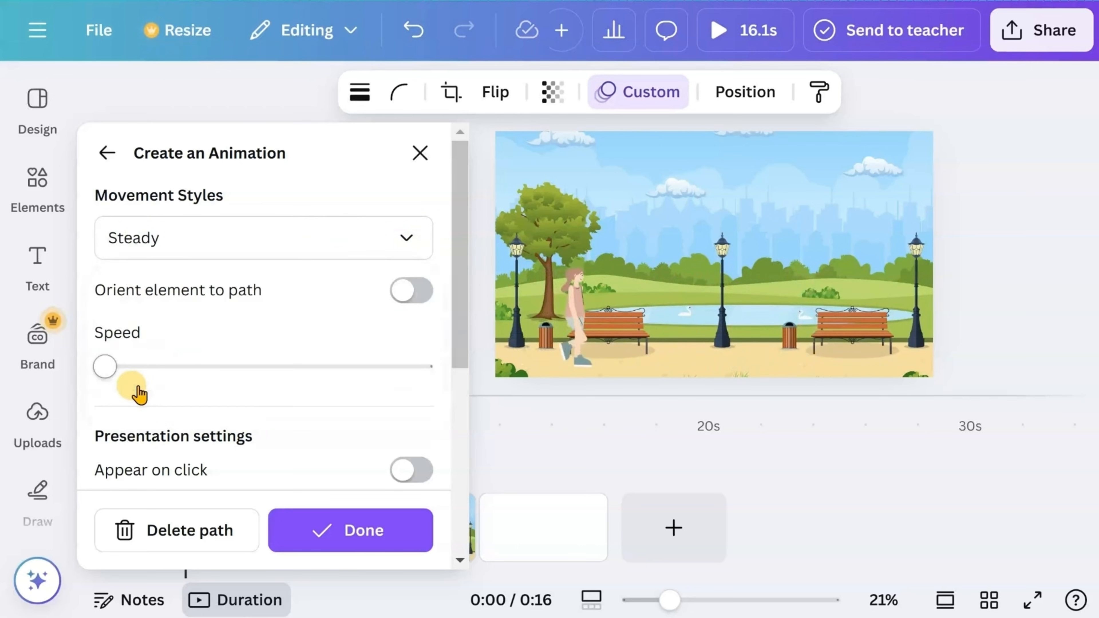
left_click(417, 152)
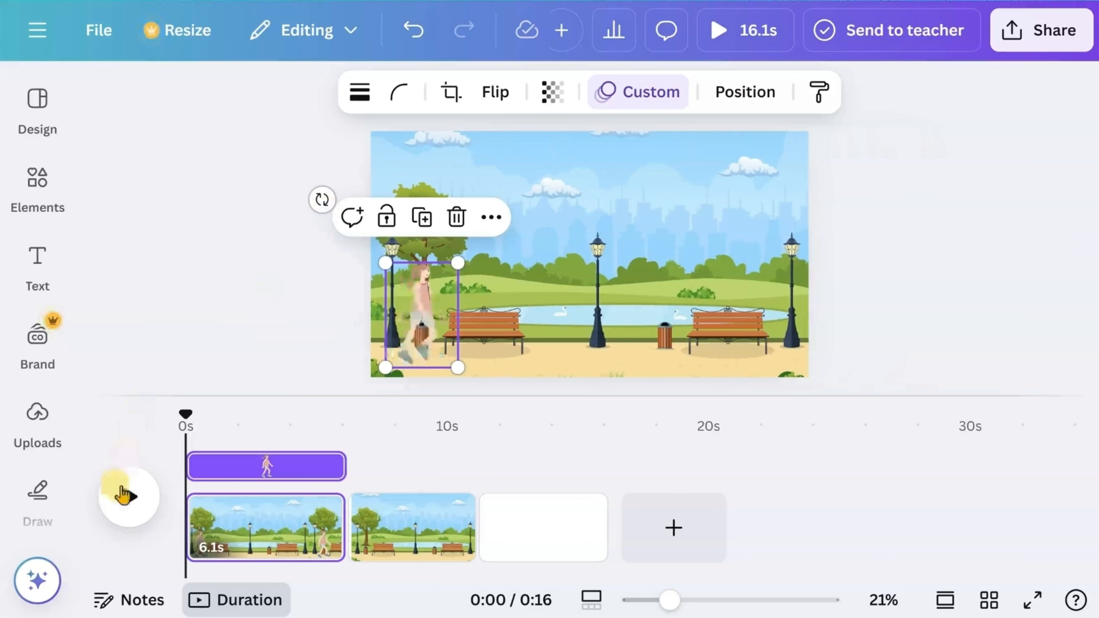
left_click(130, 498)
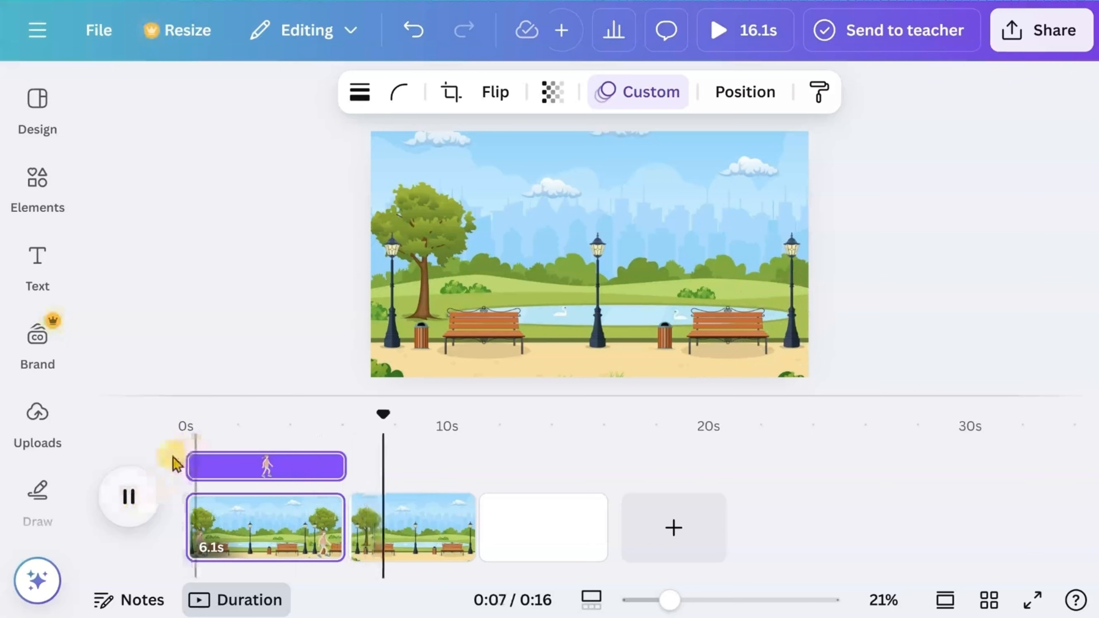
left_click(132, 498)
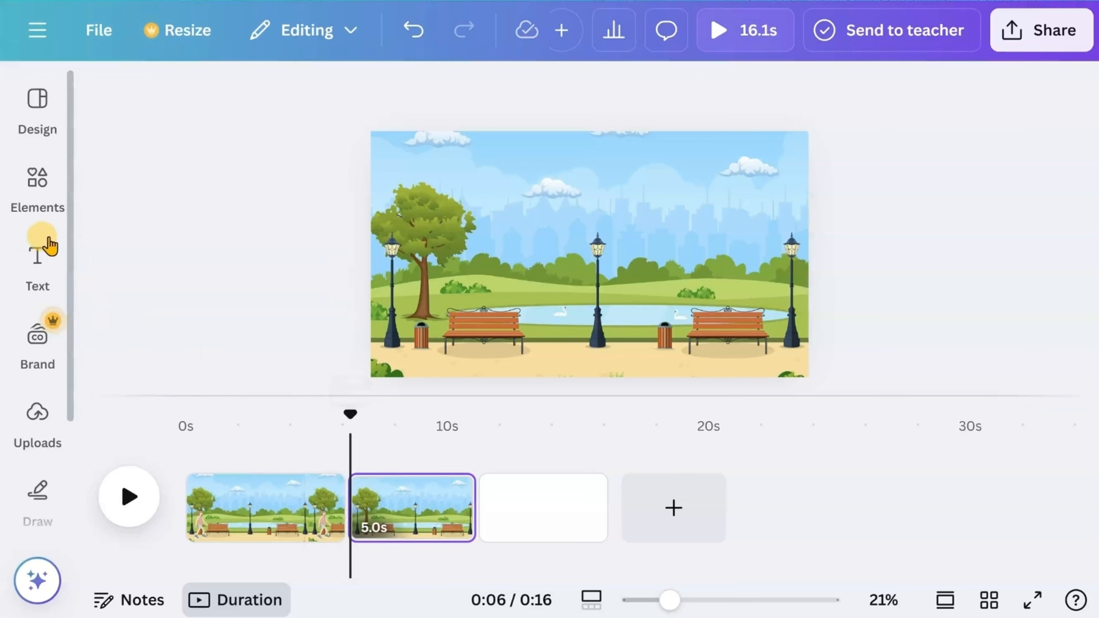
Step: Add the walking man with a briefcase to the second page, shrink him to about half the page height and place him by the left lamp post
left_click(37, 186)
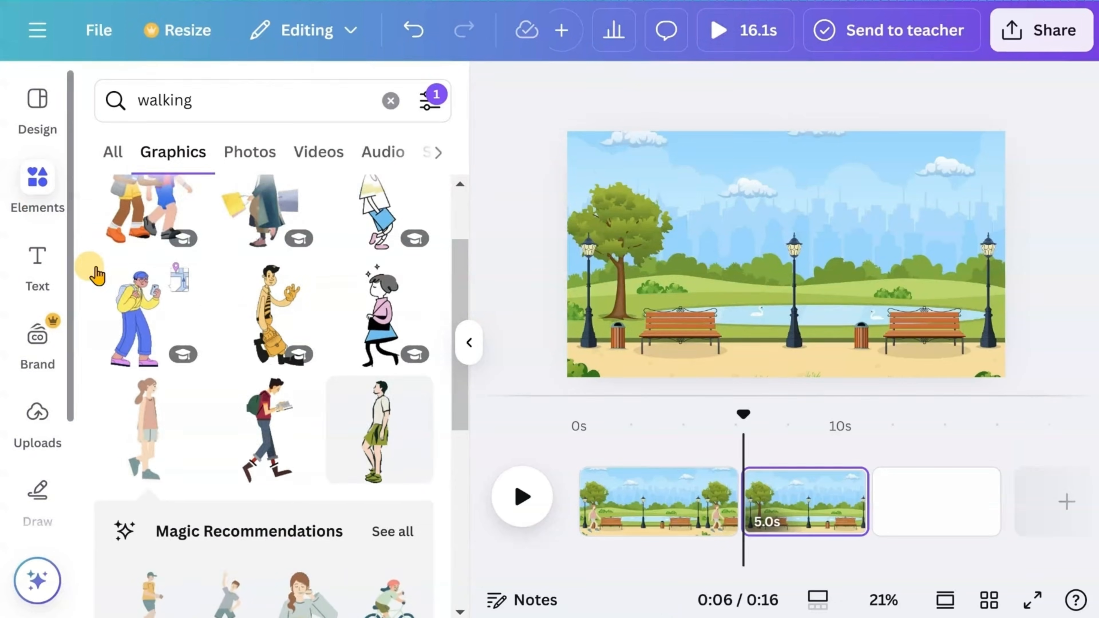
left_click(273, 311)
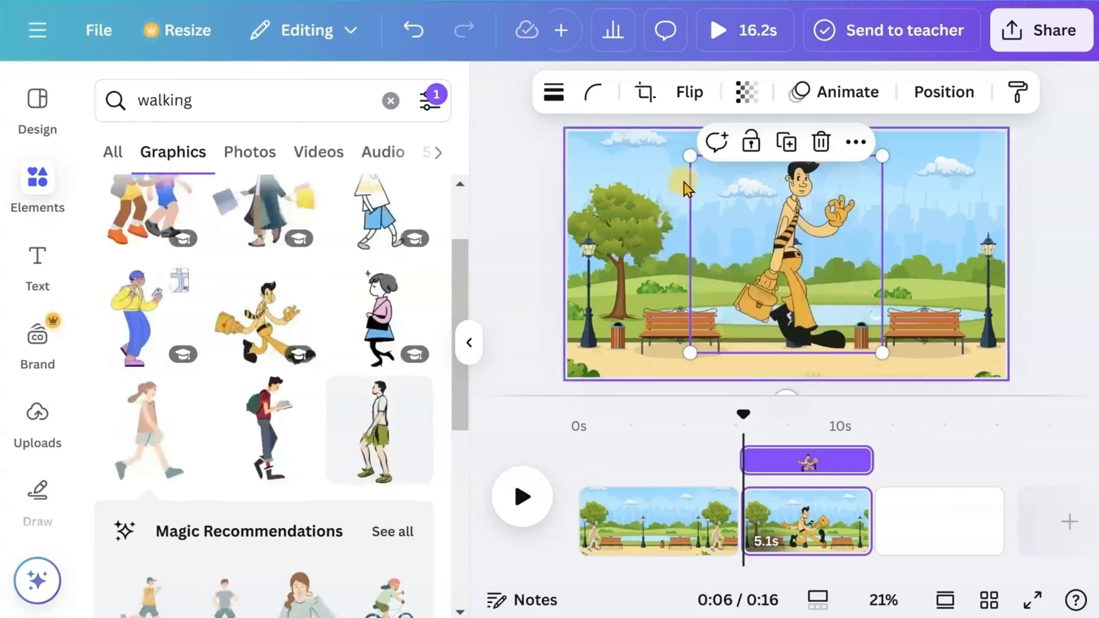
left_click_drag(691, 161, 781, 202)
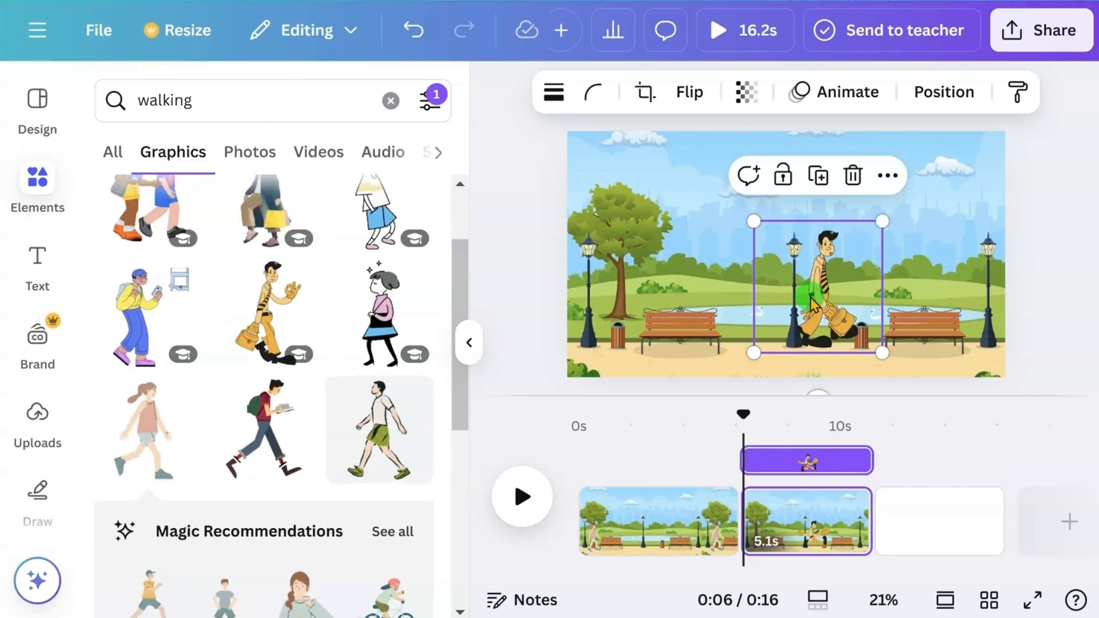
left_click_drag(814, 295, 621, 309)
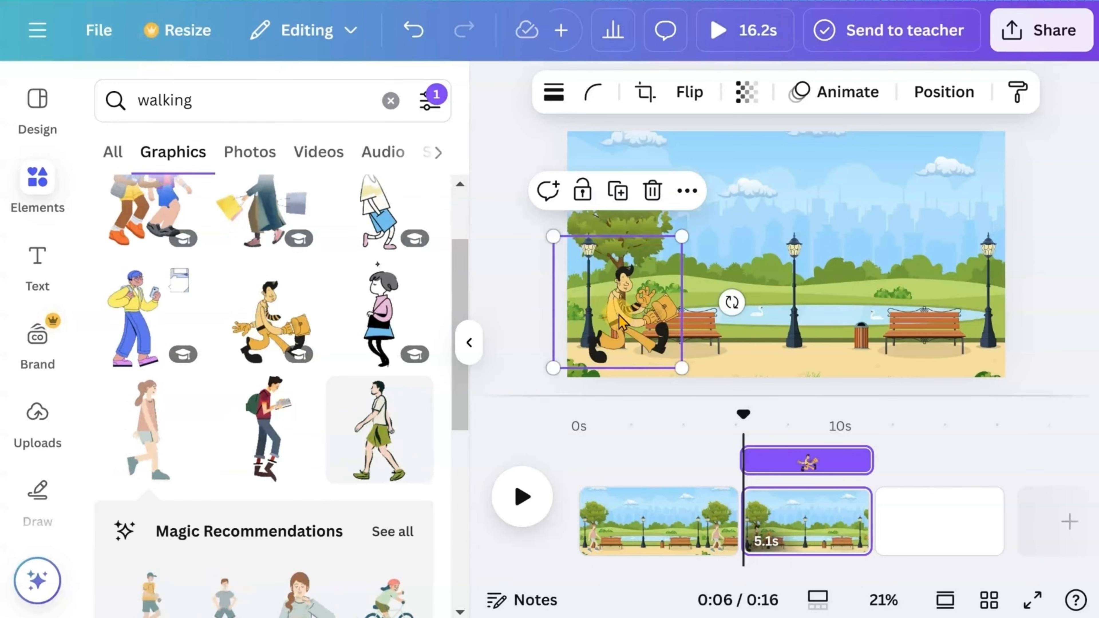
left_click(469, 342)
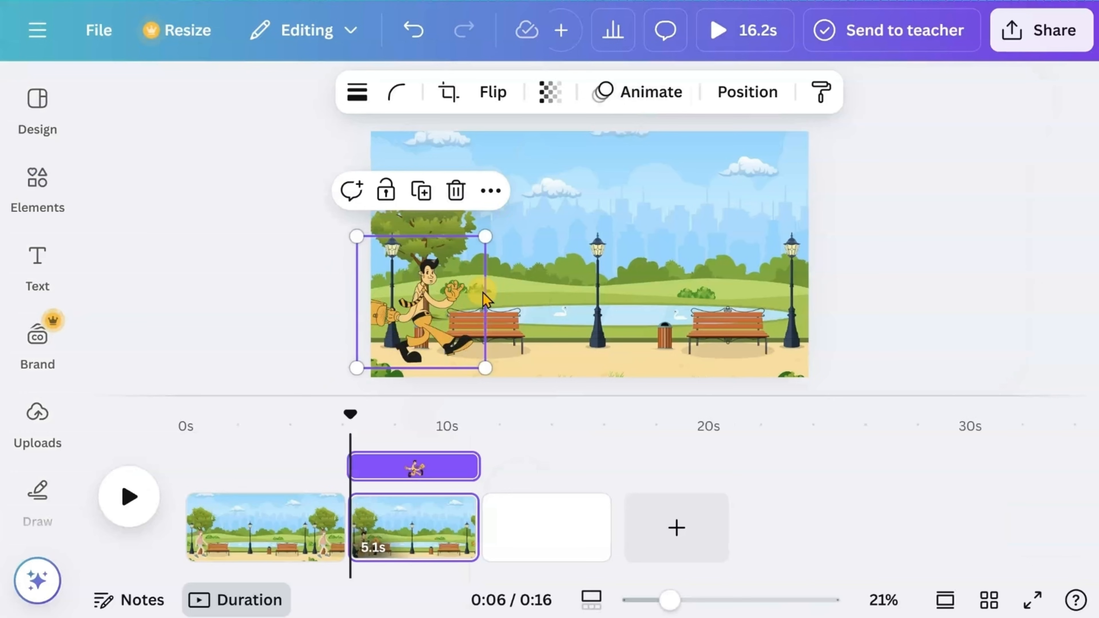
Step: Create a custom animation path moving the man with the briefcase across the park and past the right edge of the page
left_click(651, 95)
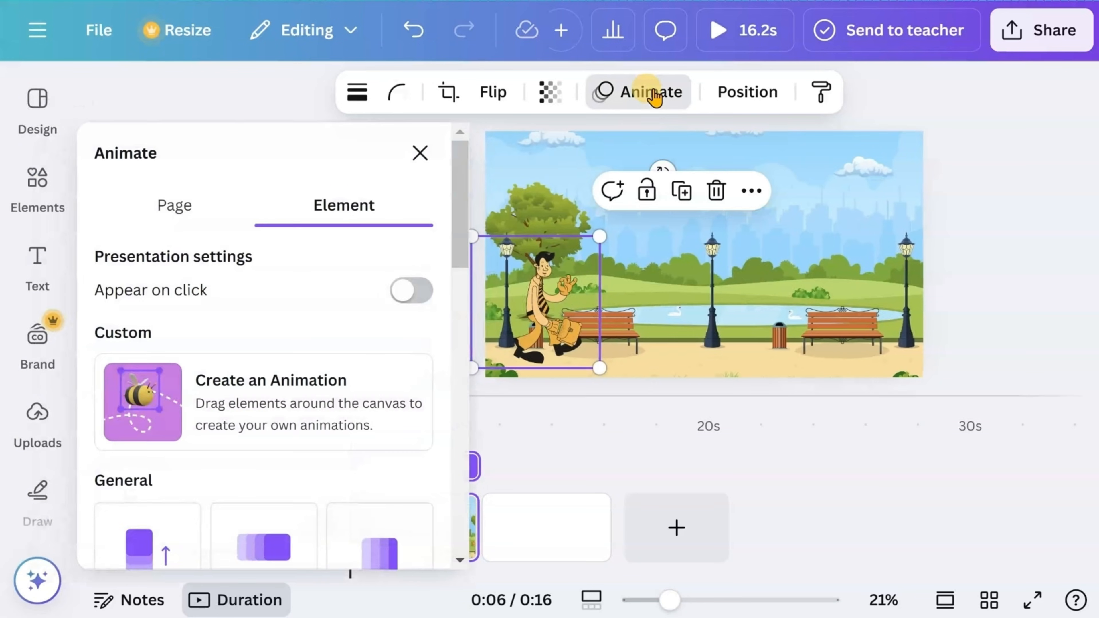
left_click(143, 404)
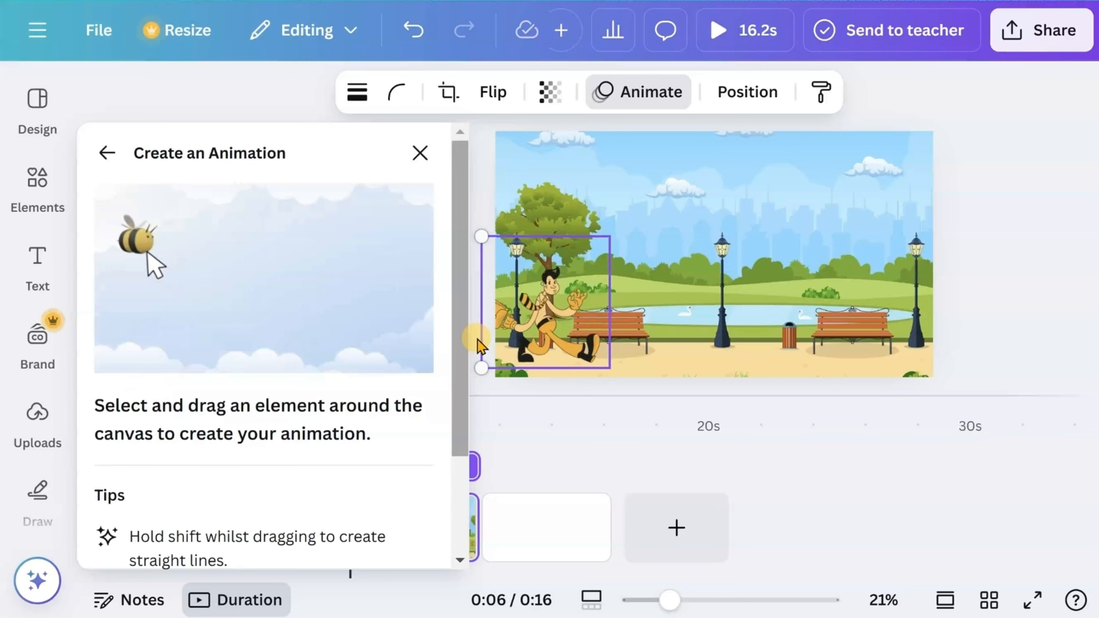
mouse_move(557, 321)
left_mouse_down()
mouse_move(610, 309)
mouse_move(745, 320)
mouse_move(973, 306)
left_mouse_up()
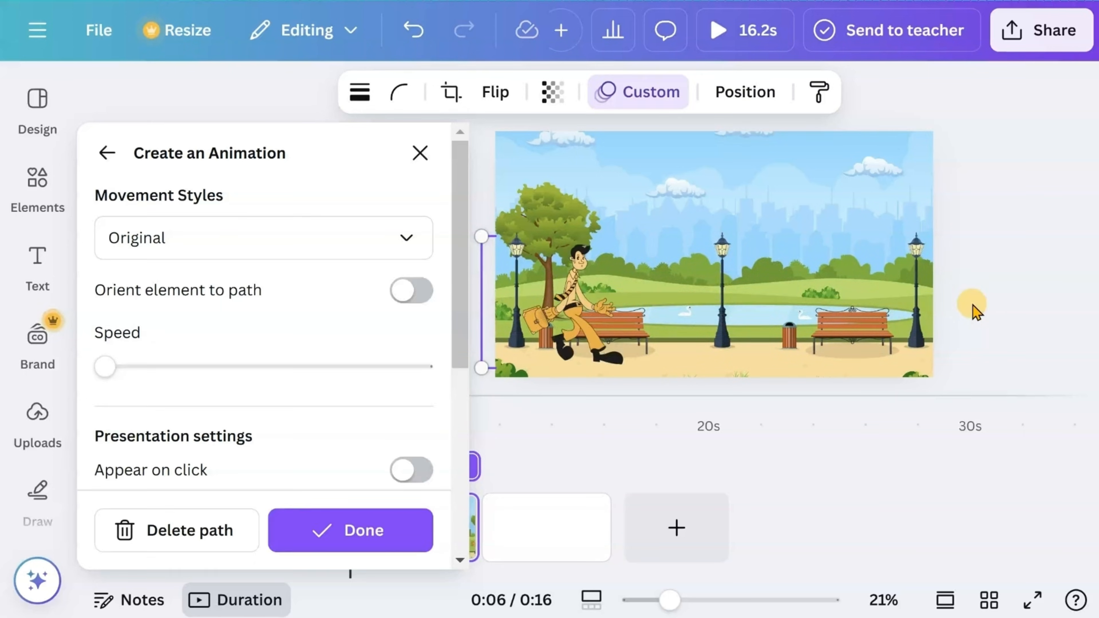
Step: Set the man's movement style to Steady, finish the animation and play the video
left_click(407, 238)
left_click(130, 386)
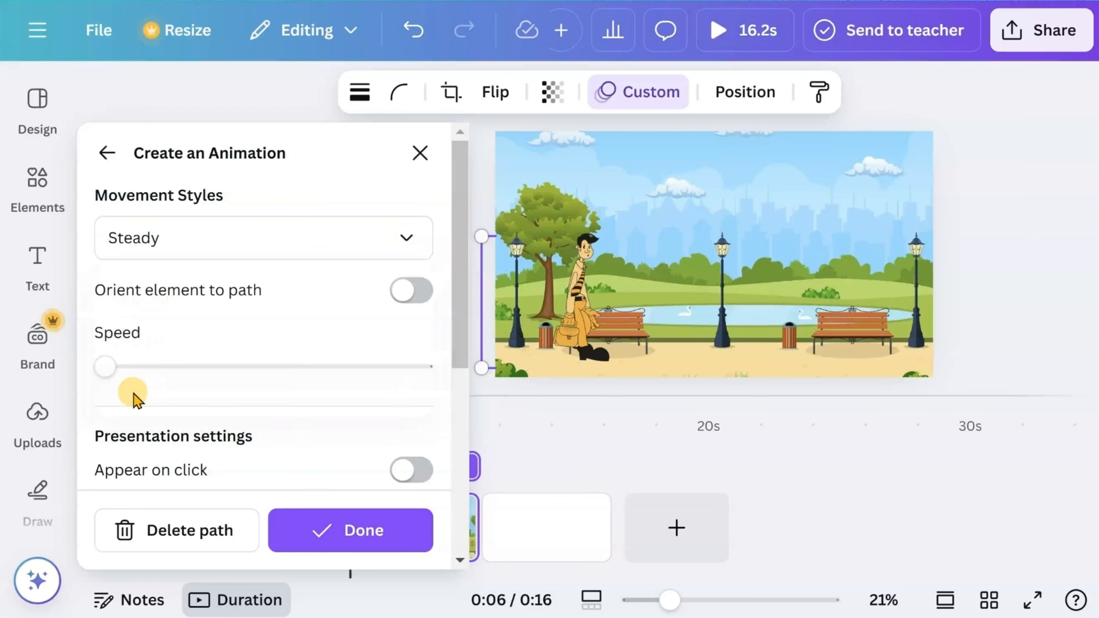
left_click(363, 530)
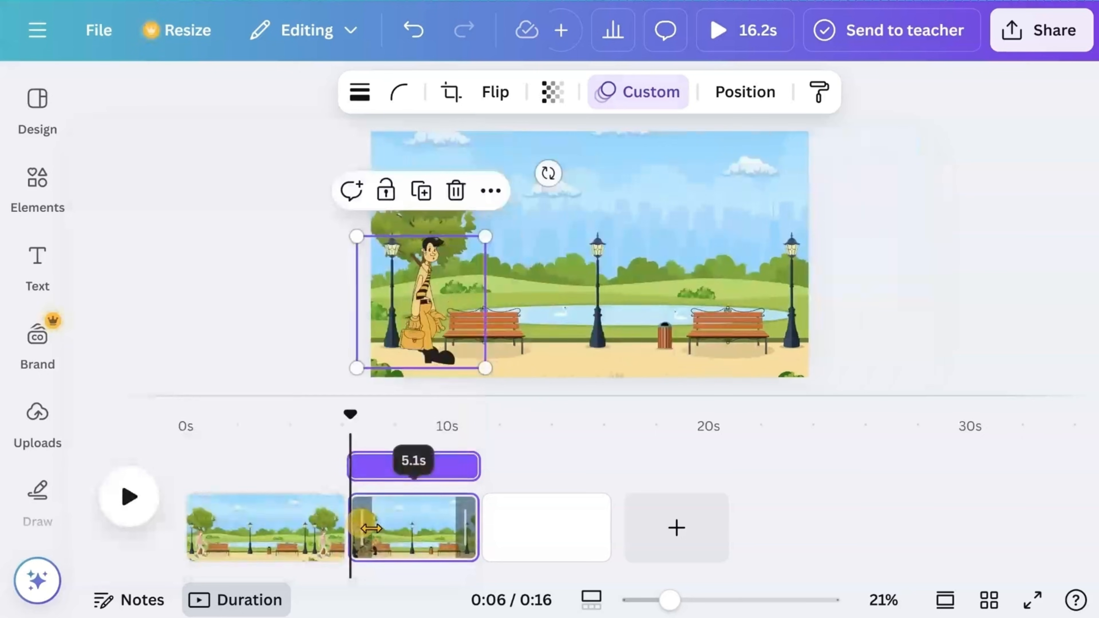
left_click(130, 498)
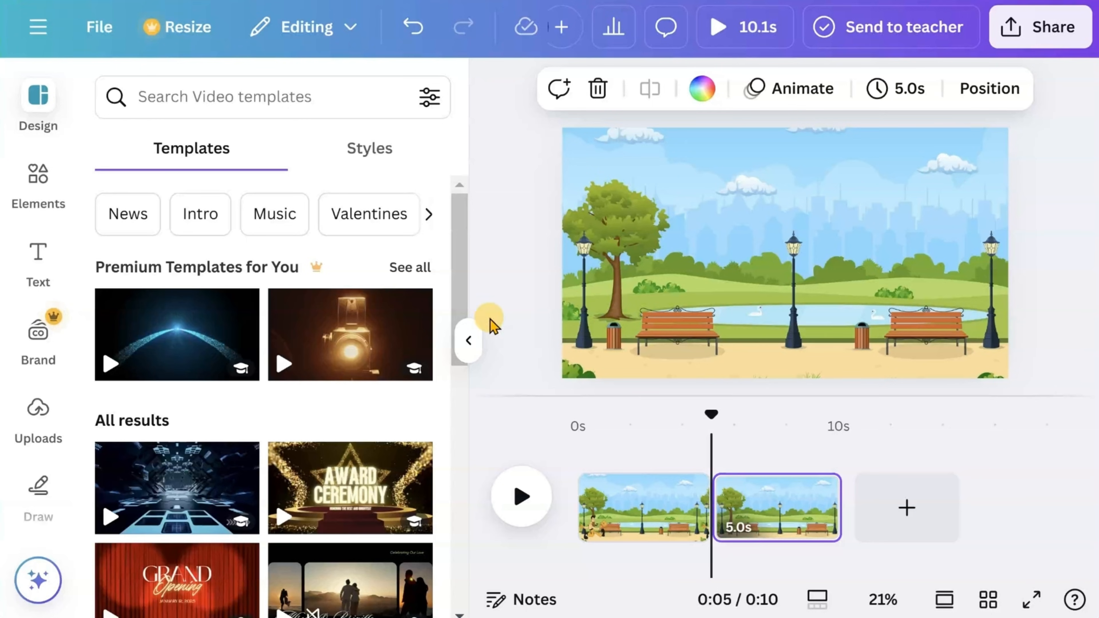
Step: Search the Canva apps for "lottie" and open the LottieFiles app
scroll(52, 264, "down", 3)
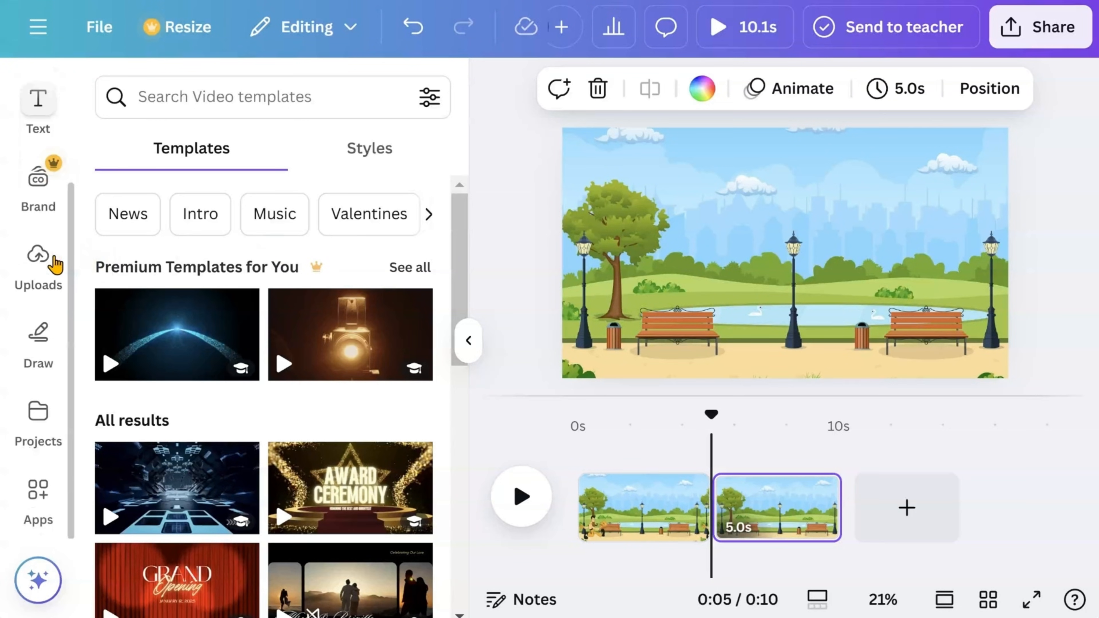
left_click(38, 493)
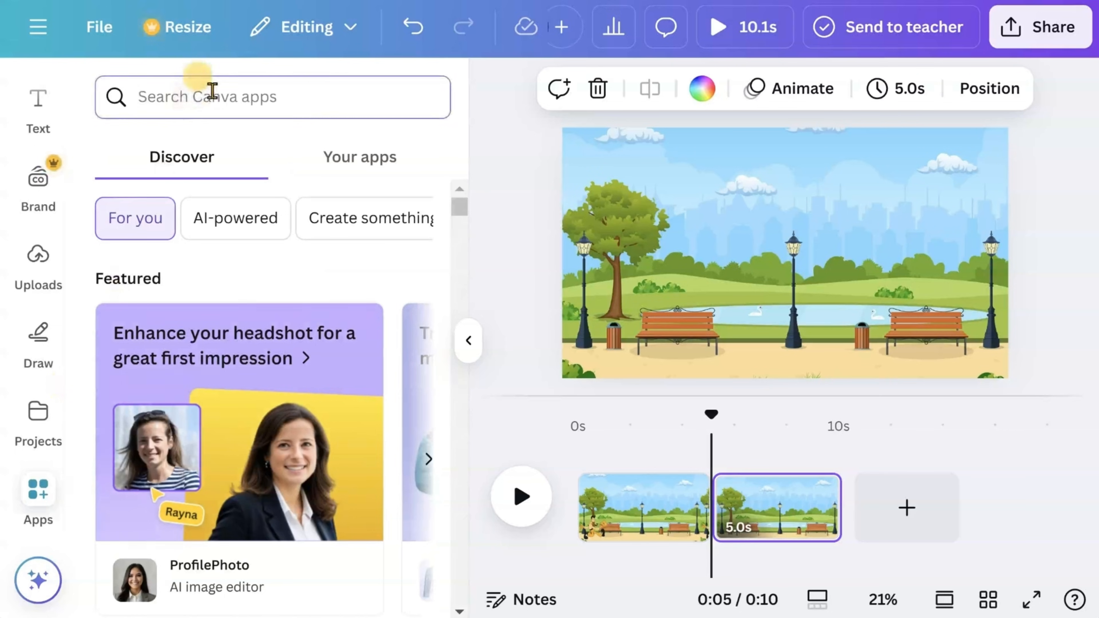
type("lo")
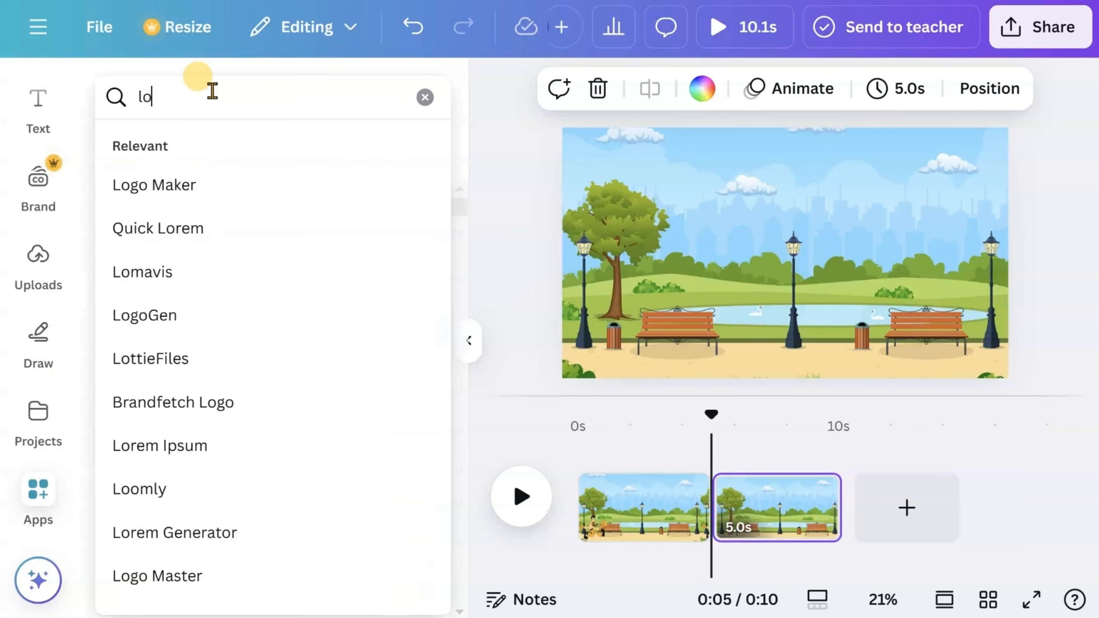
type("ttie")
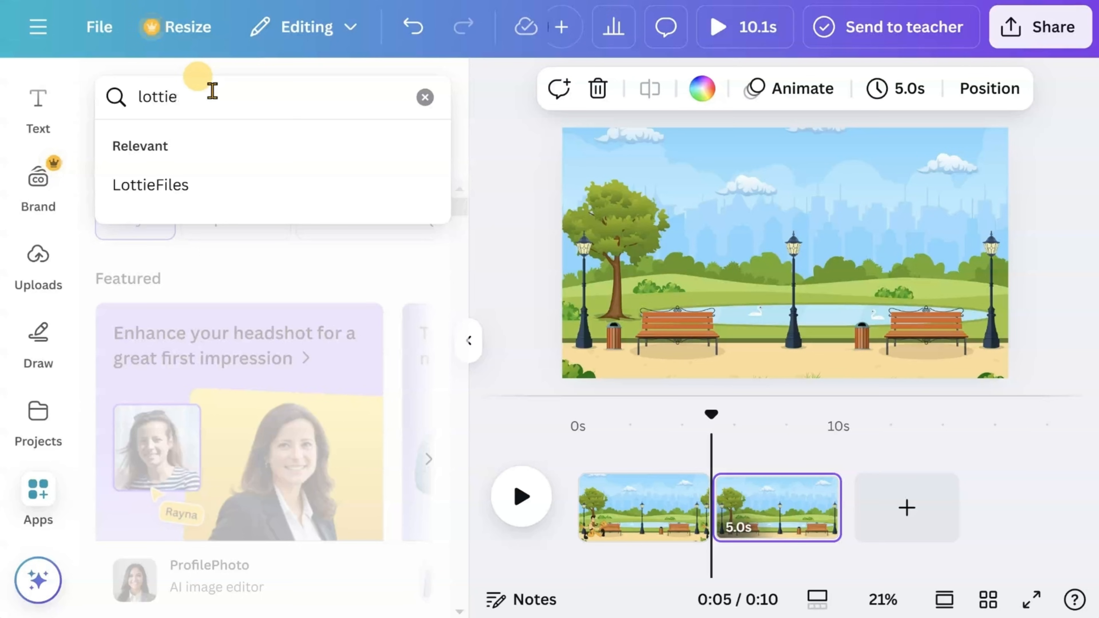
key("Return")
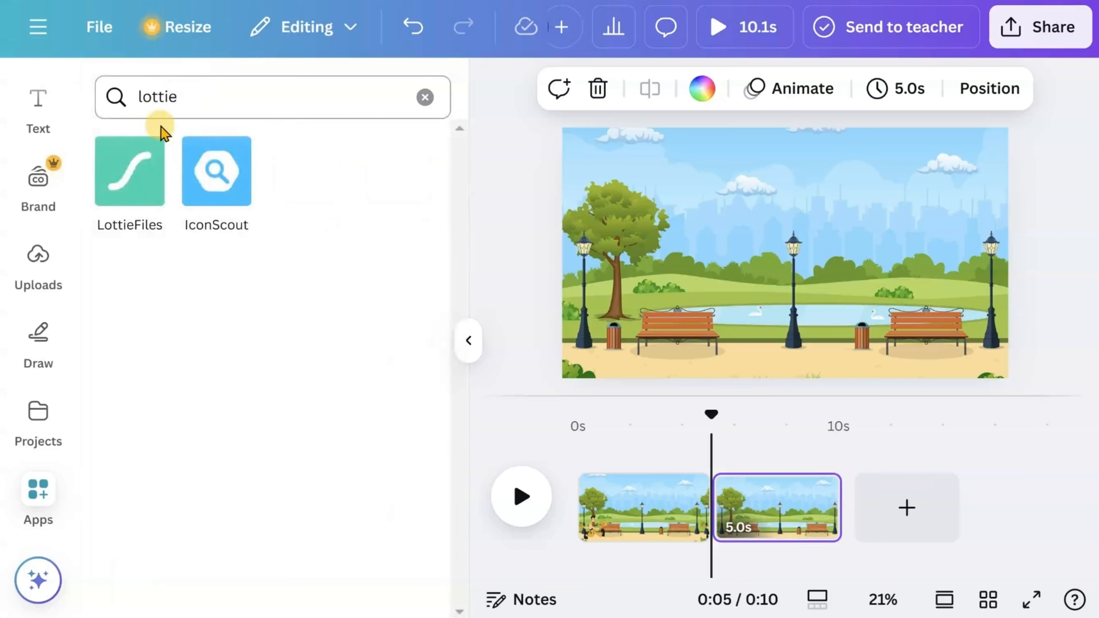
left_click(135, 173)
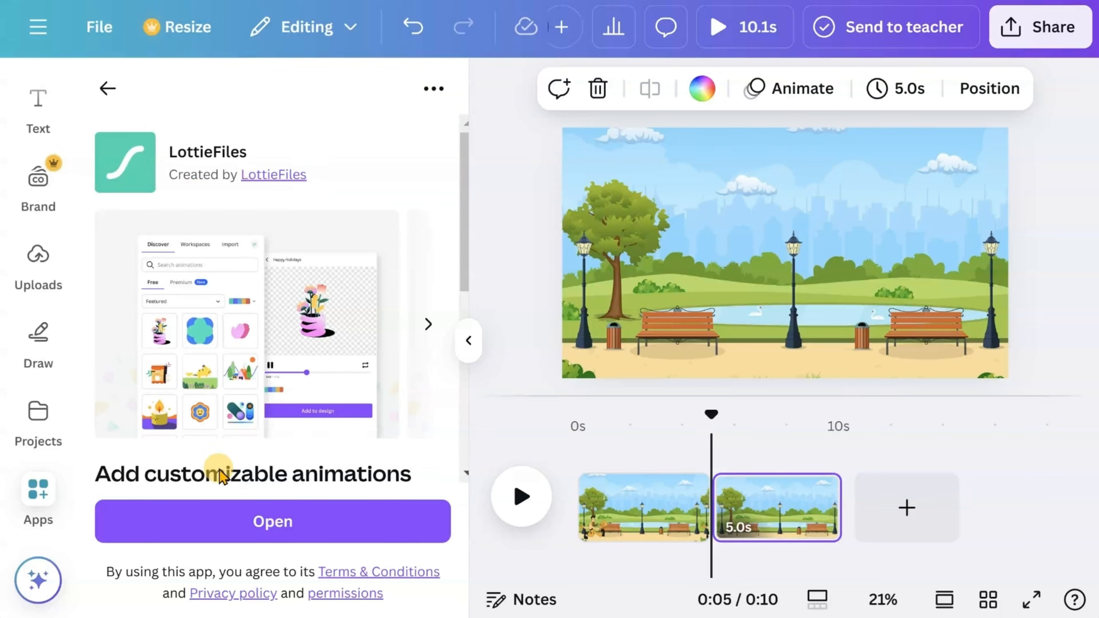
left_click(288, 521)
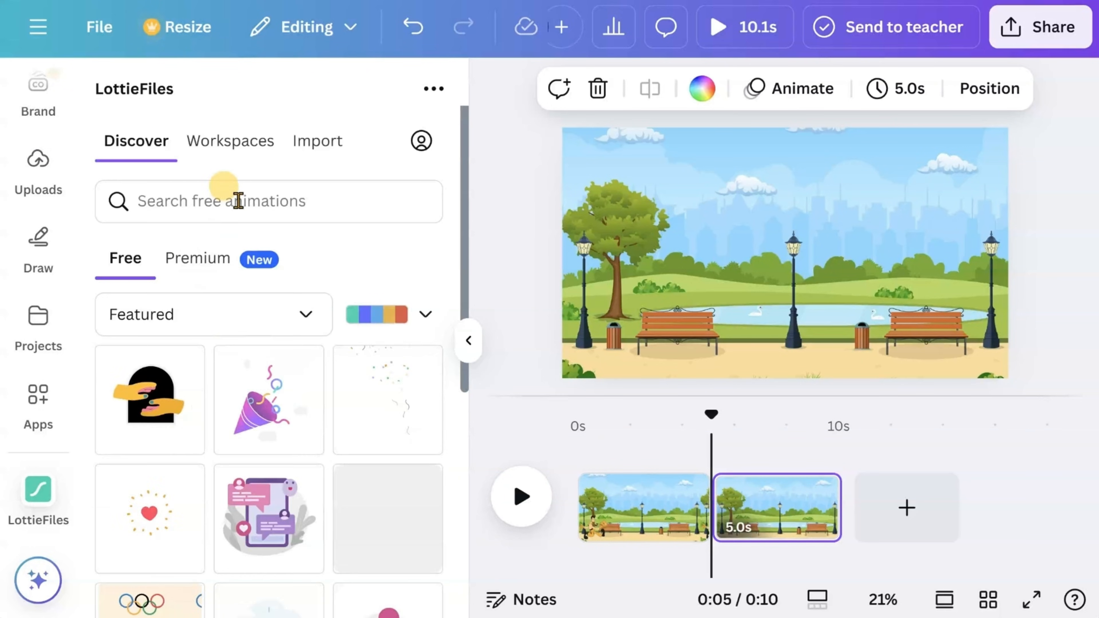
Step: Search the free LottieFiles animations for "dog walking" and add the upright walking dog in an orange shirt from the second results page to the design
left_click(234, 197)
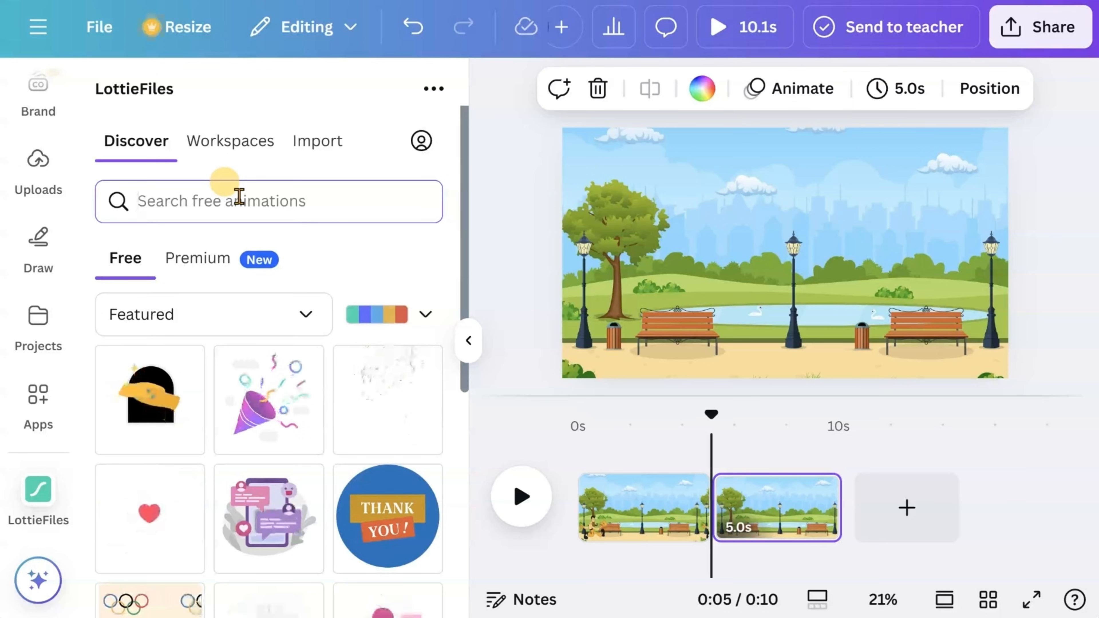
type("dog walking")
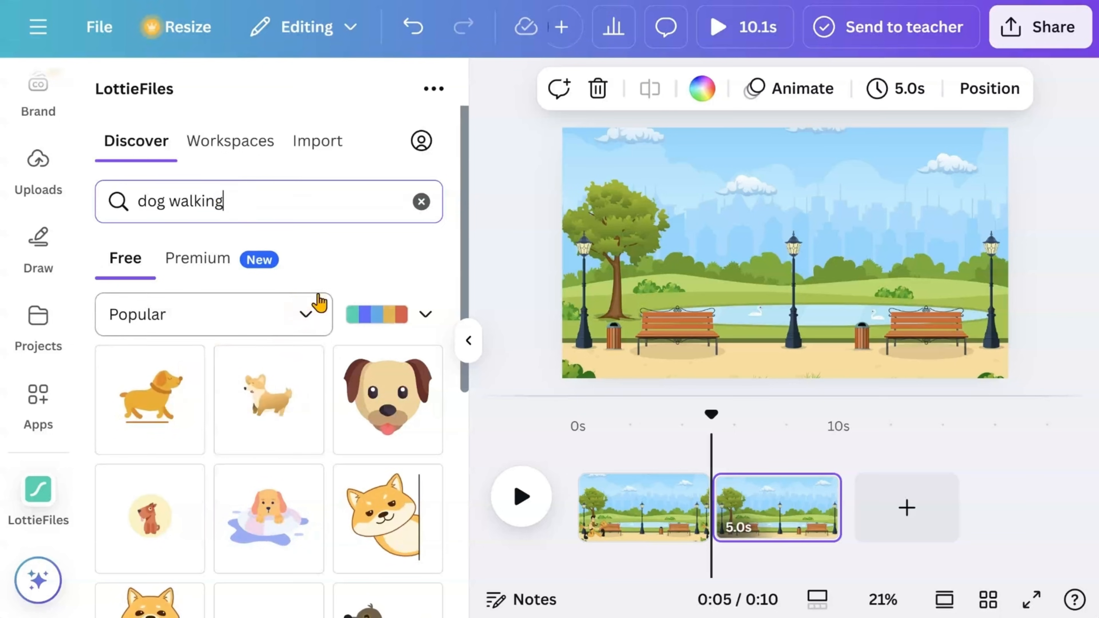
scroll(319, 303, "down", 10)
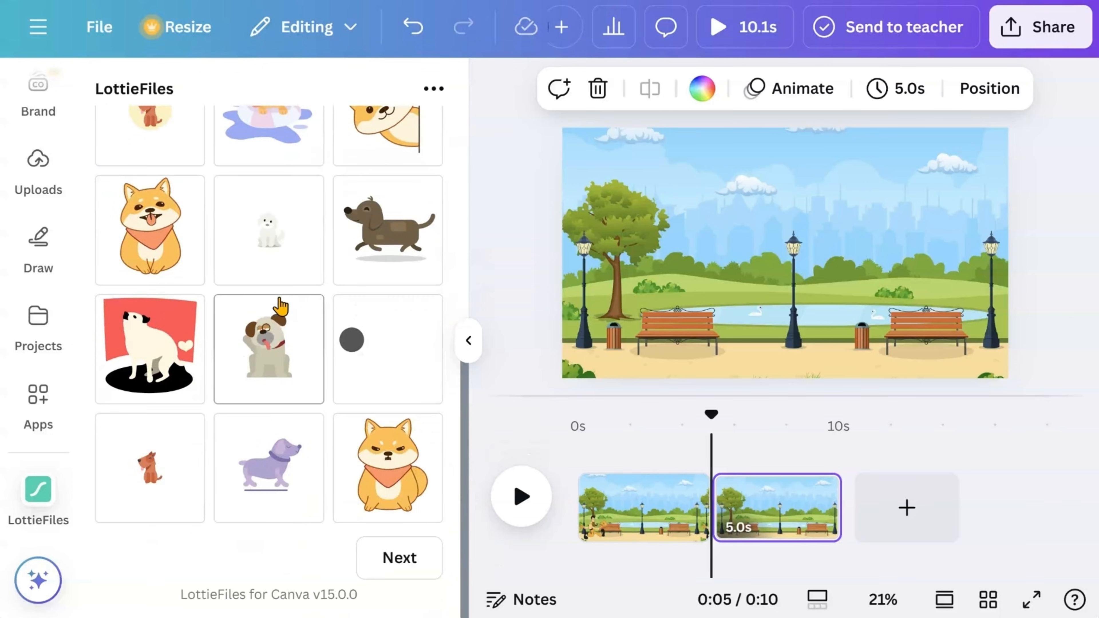
left_click(394, 565)
scroll(302, 374, "up", 10)
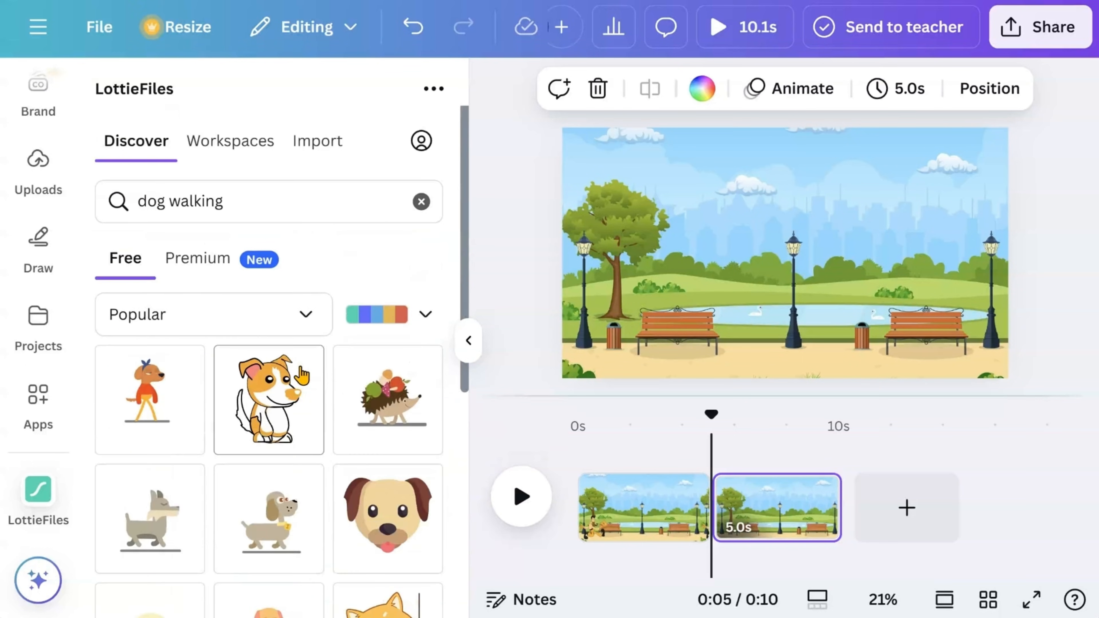
scroll(302, 375, "down", 5)
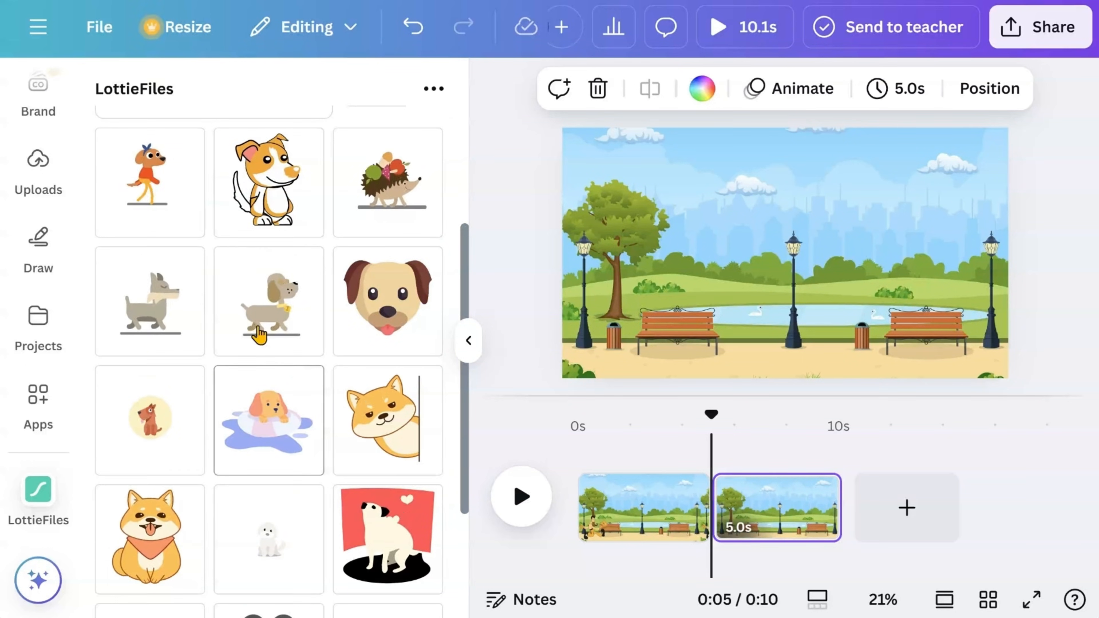
left_click(146, 185)
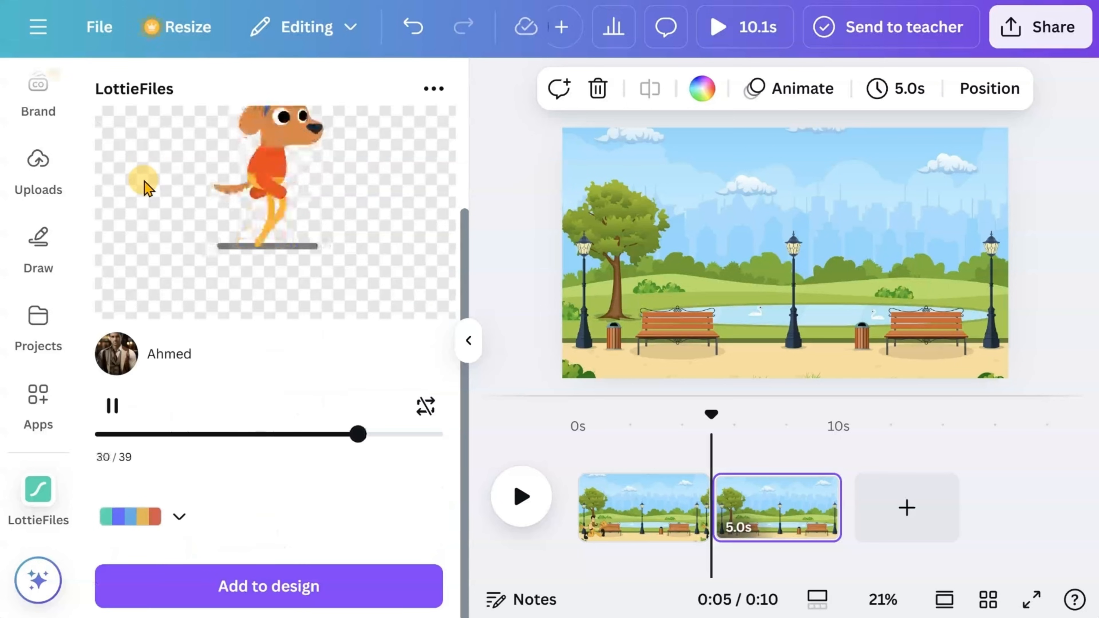
left_click(291, 595)
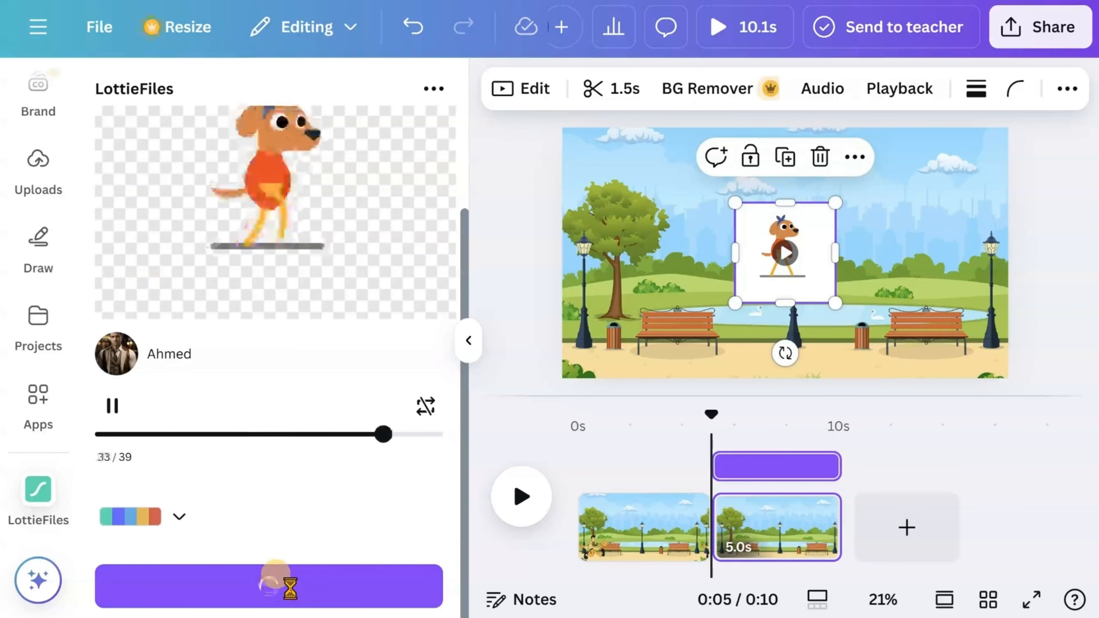
Step: Move the walking dog onto the path in front of the bench near the tree and enlarge it slightly
left_click(468, 340)
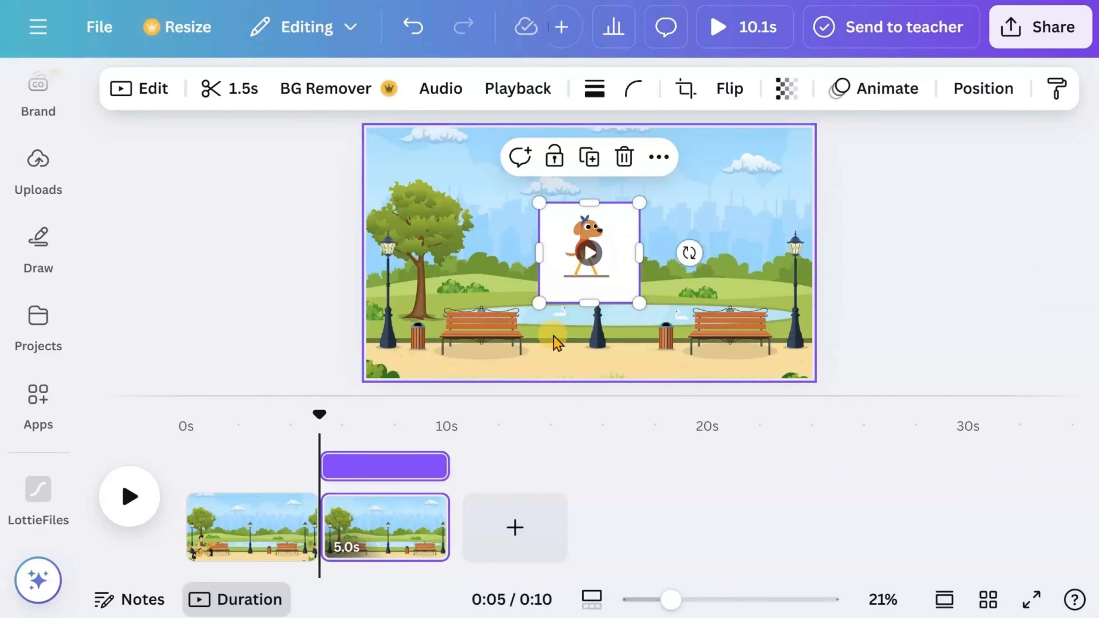
left_click(590, 272)
left_click_drag(617, 236, 473, 297)
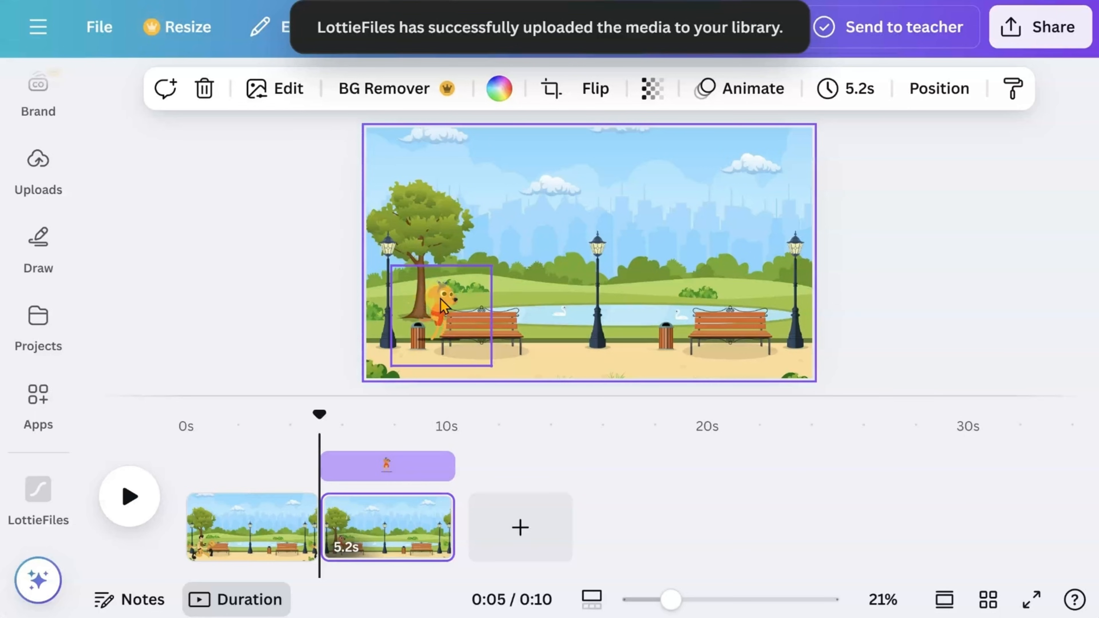
left_click_drag(441, 305, 446, 327)
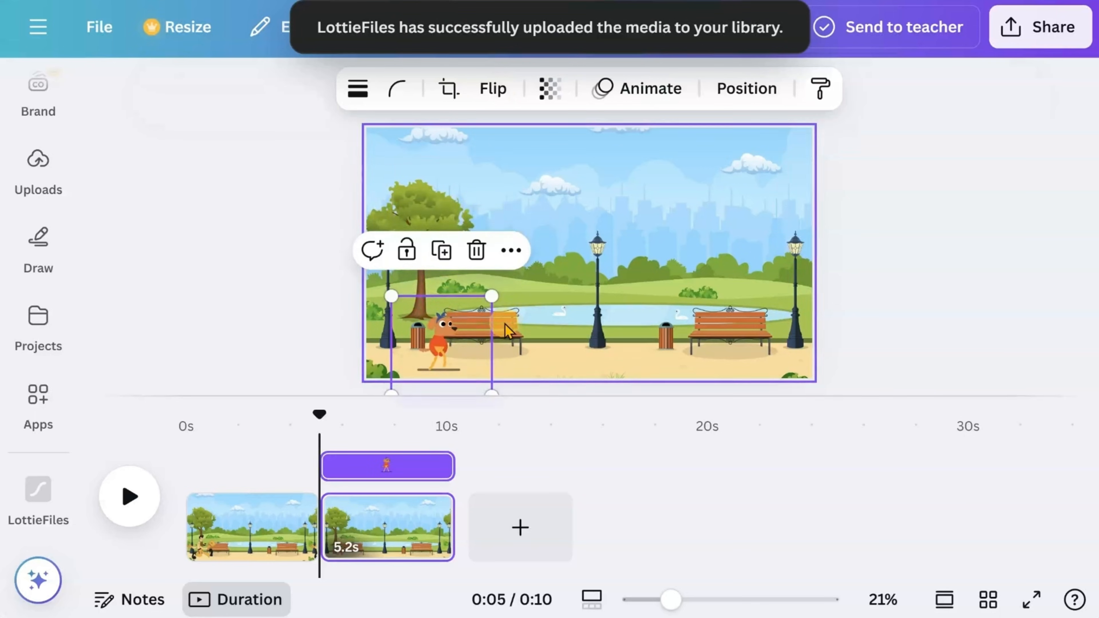
left_click_drag(492, 296, 511, 282)
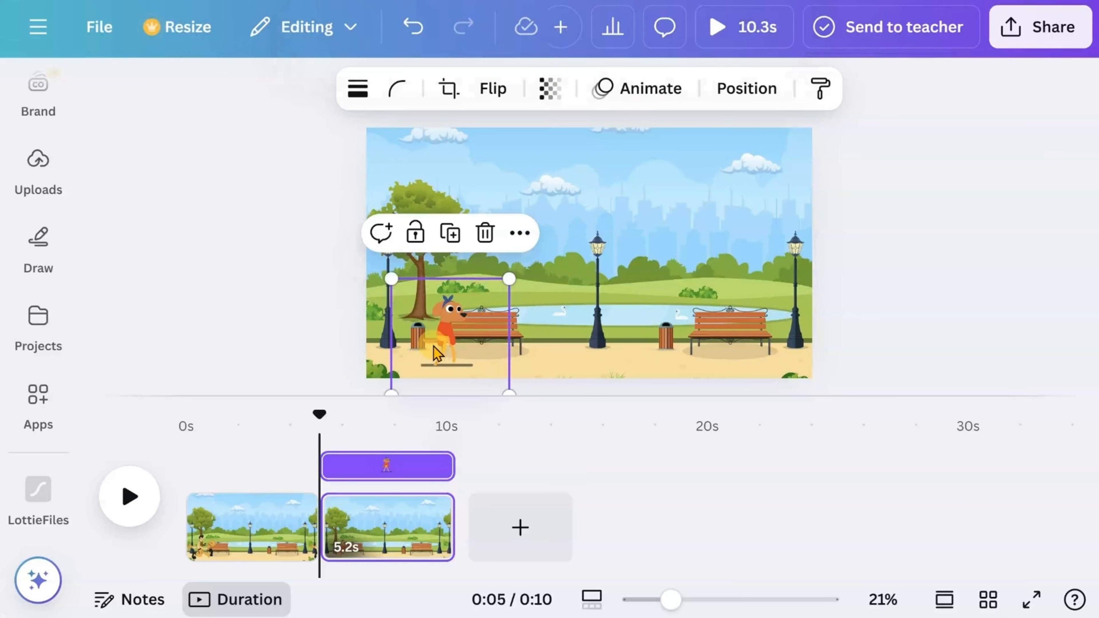
Step: Create a custom animation path moving the dog straight along the park path and past the right edge of the page
left_click(646, 91)
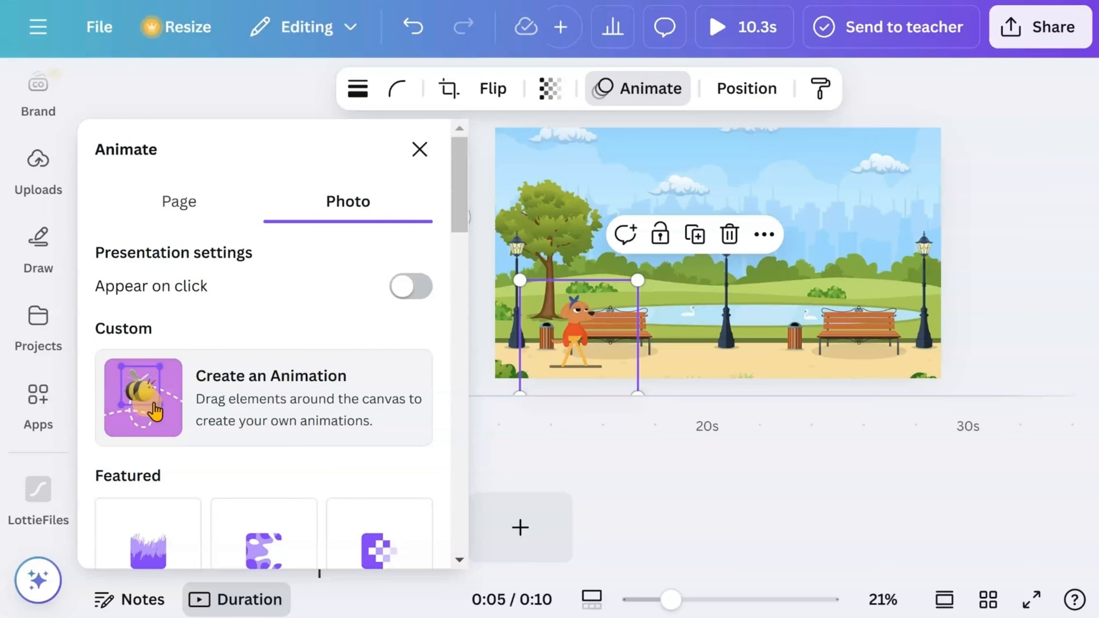
left_click(158, 411)
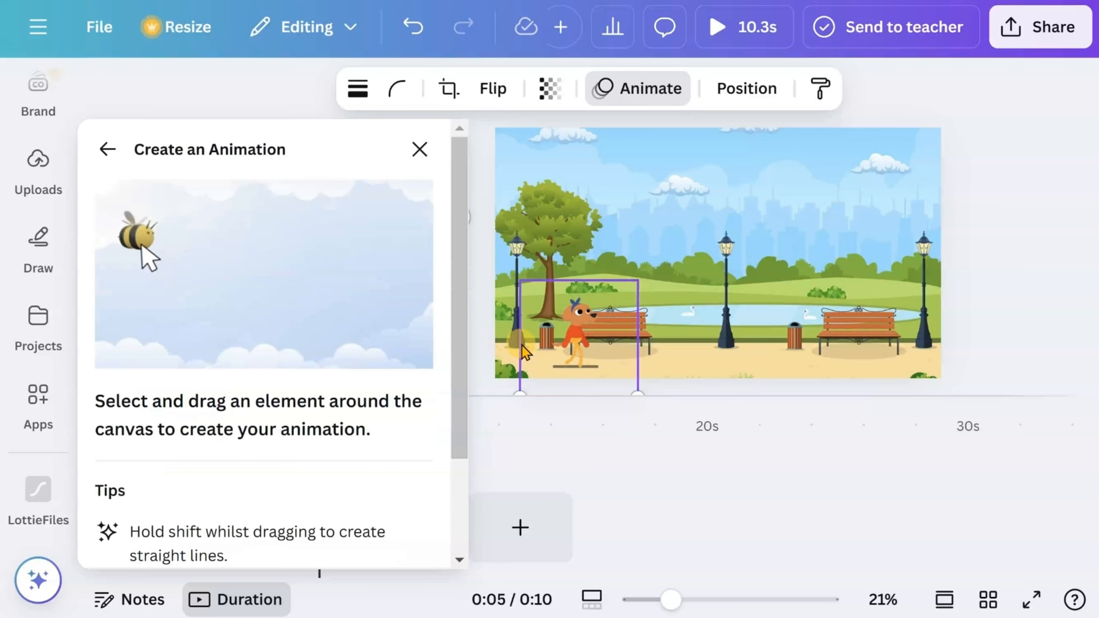
left_click(584, 333)
left_click_drag(584, 332, 672, 335)
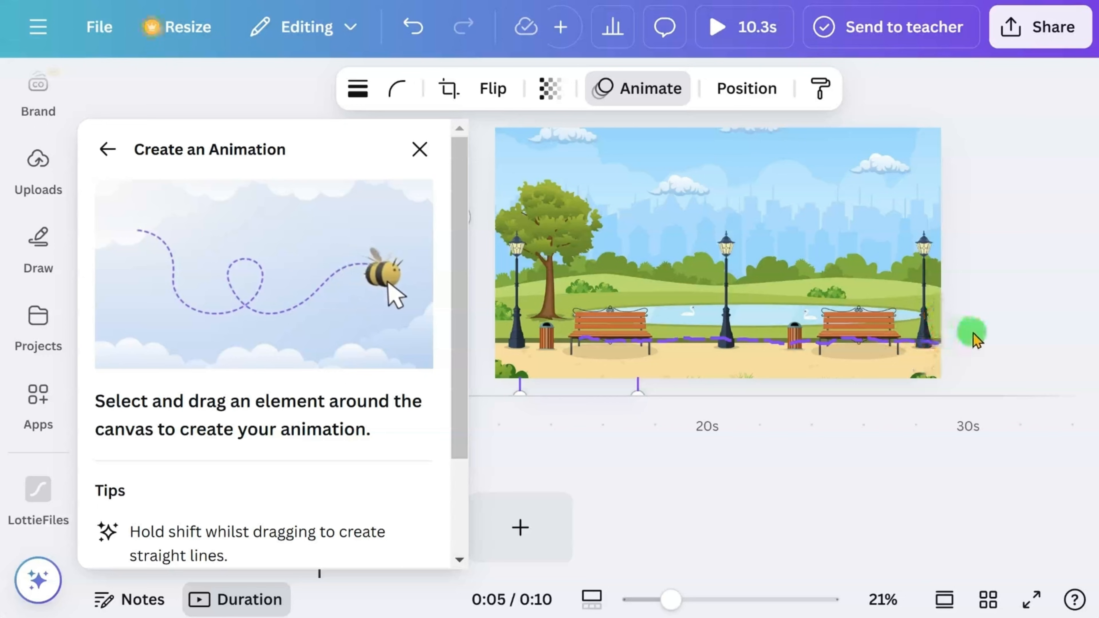
left_click_drag(977, 340, 977, 340)
Step: Set the dog's movement style to Steady, finish its animation and play the video
left_click(407, 236)
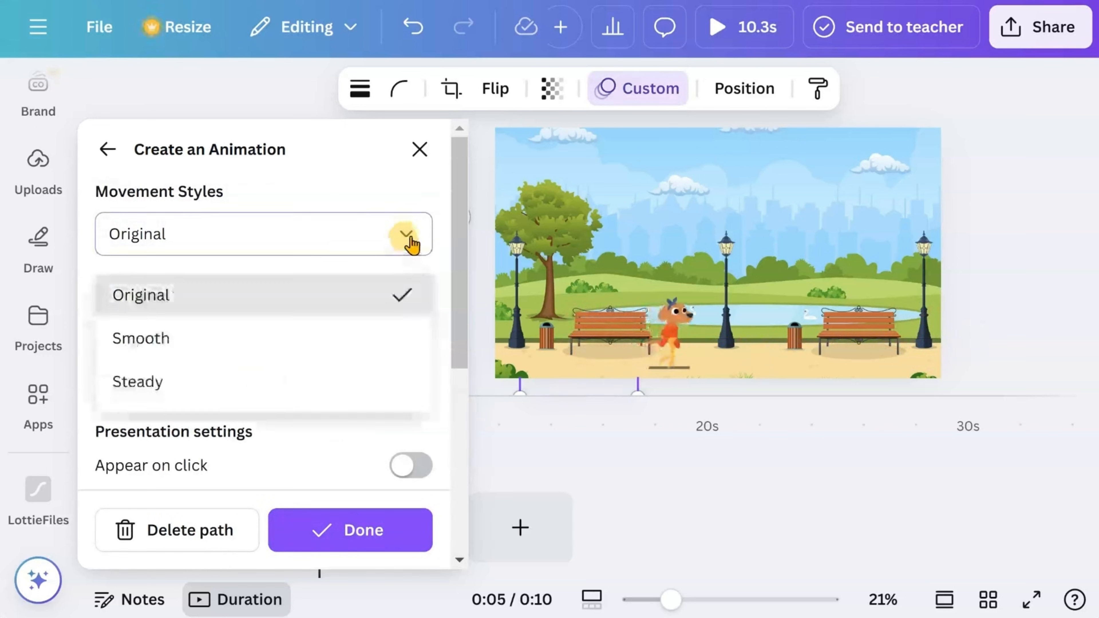
left_click(209, 381)
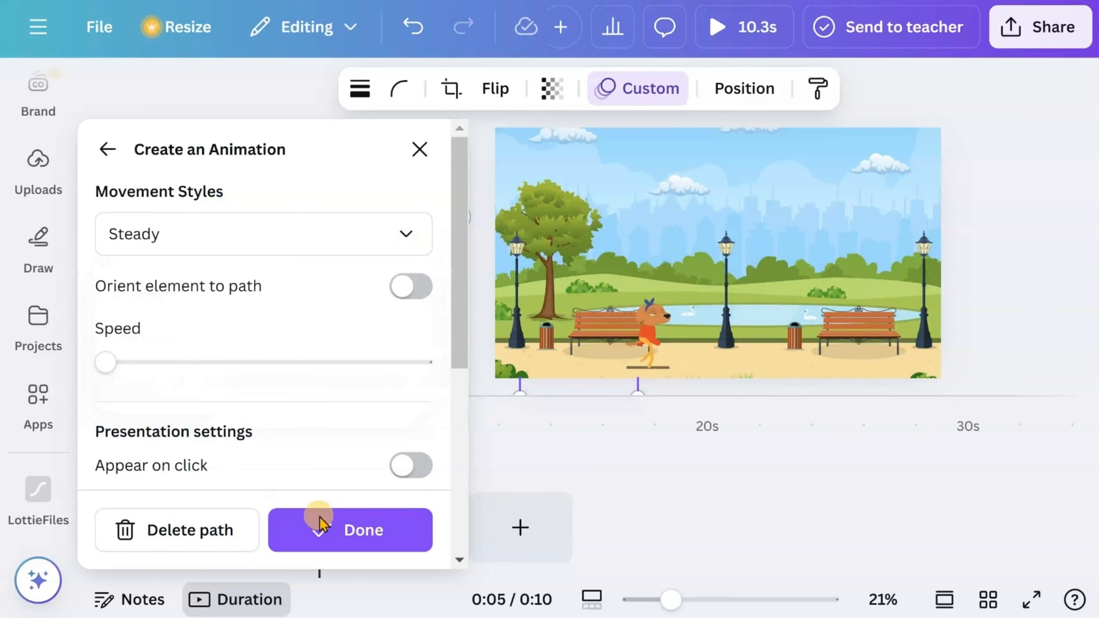
left_click(348, 525)
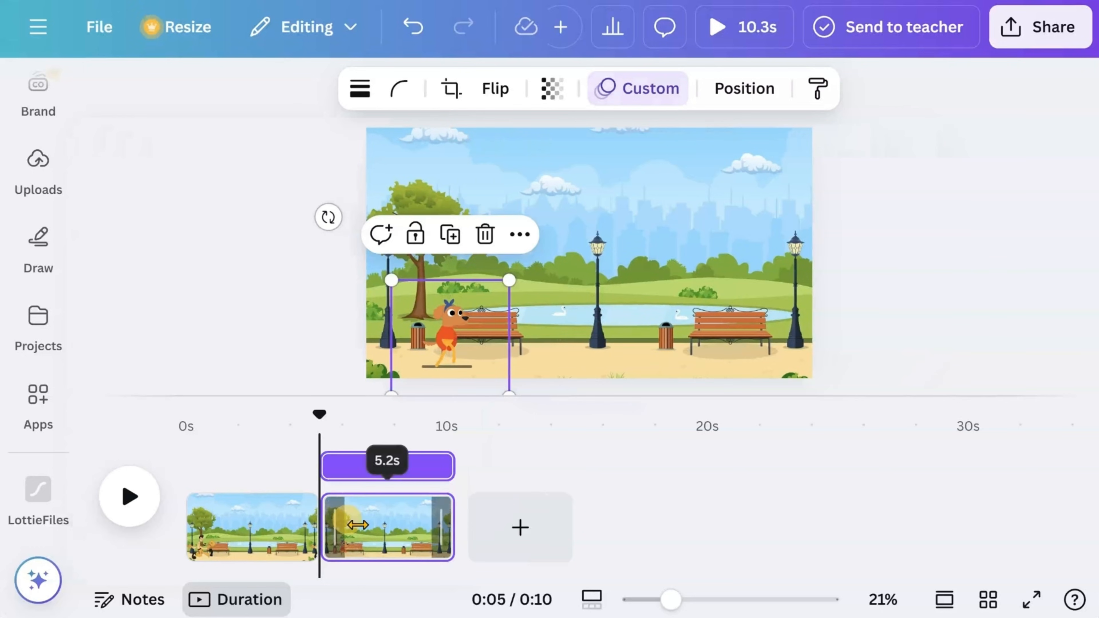
left_click(943, 250)
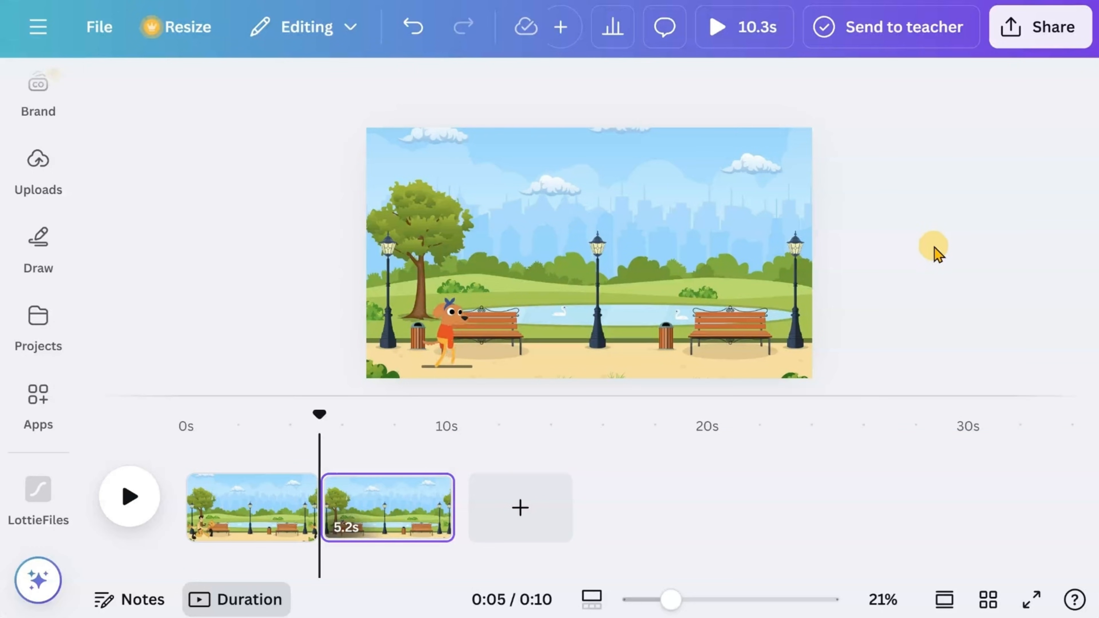
left_click(127, 498)
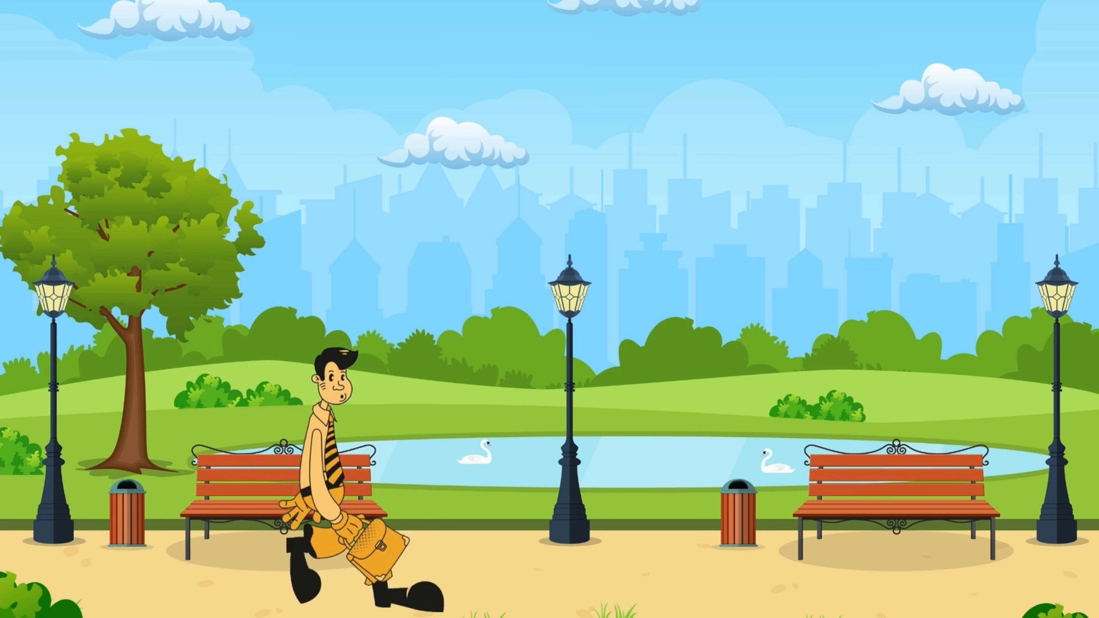